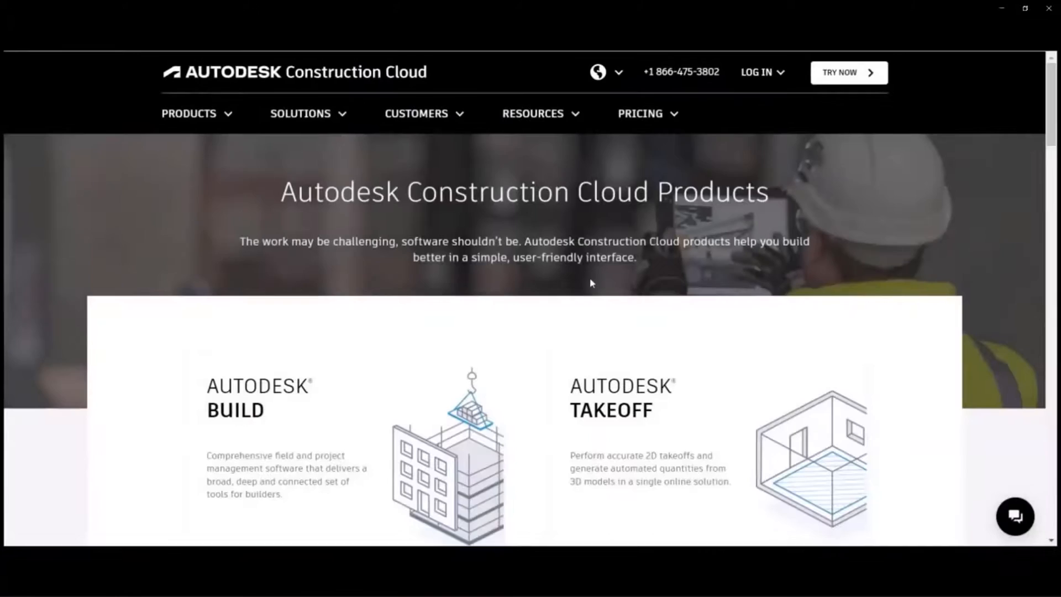
# Start a free trial of Autodesk Build from the products page.
pyautogui.scroll(-4, 589, 279)
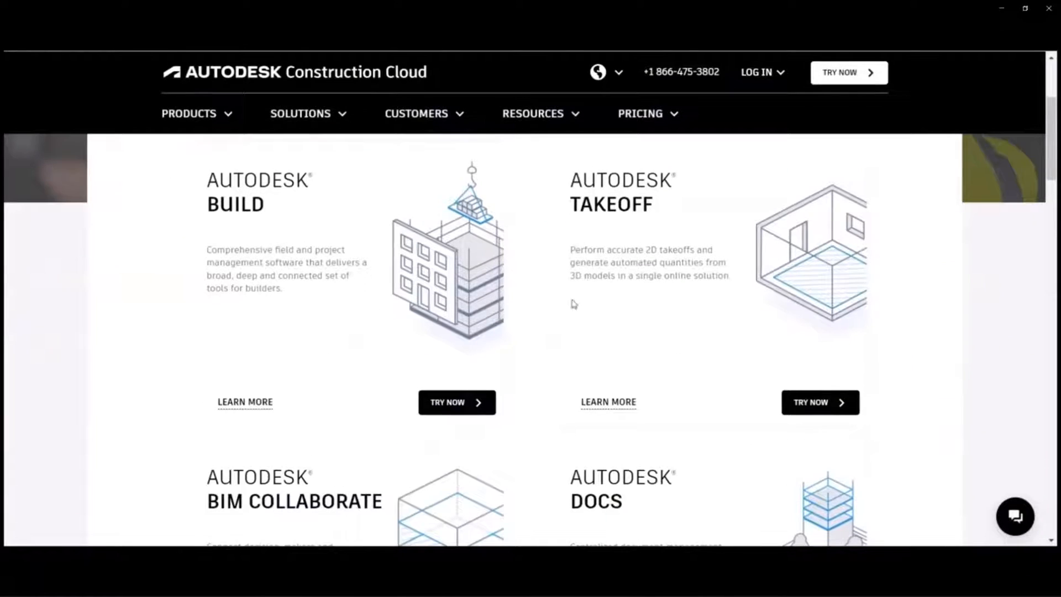
pyautogui.click(467, 403)
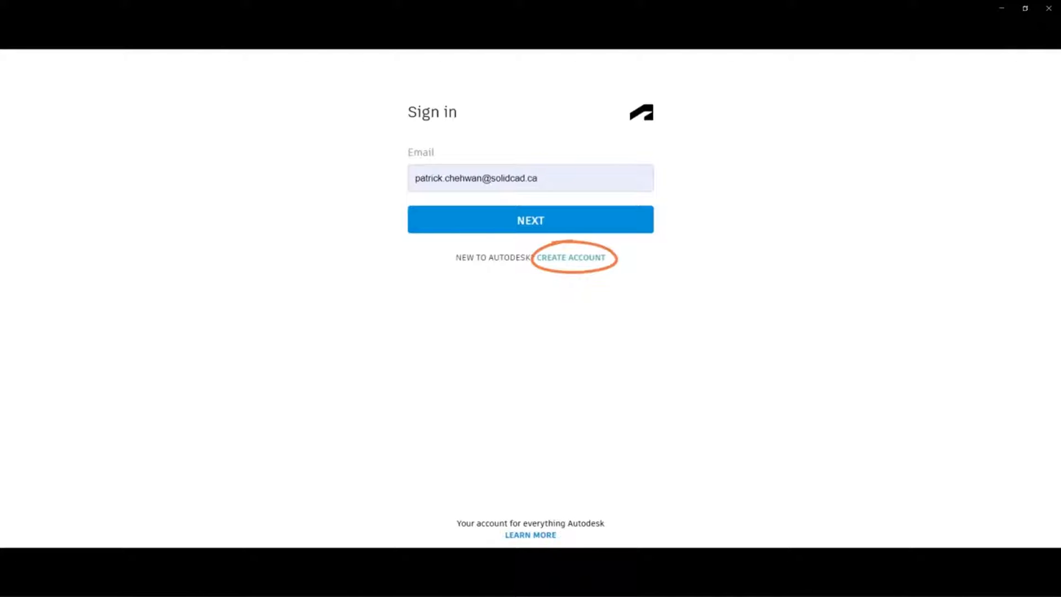
# Sign in to the Autodesk account with Stay signed in ticked.
pyautogui.click(535, 222)
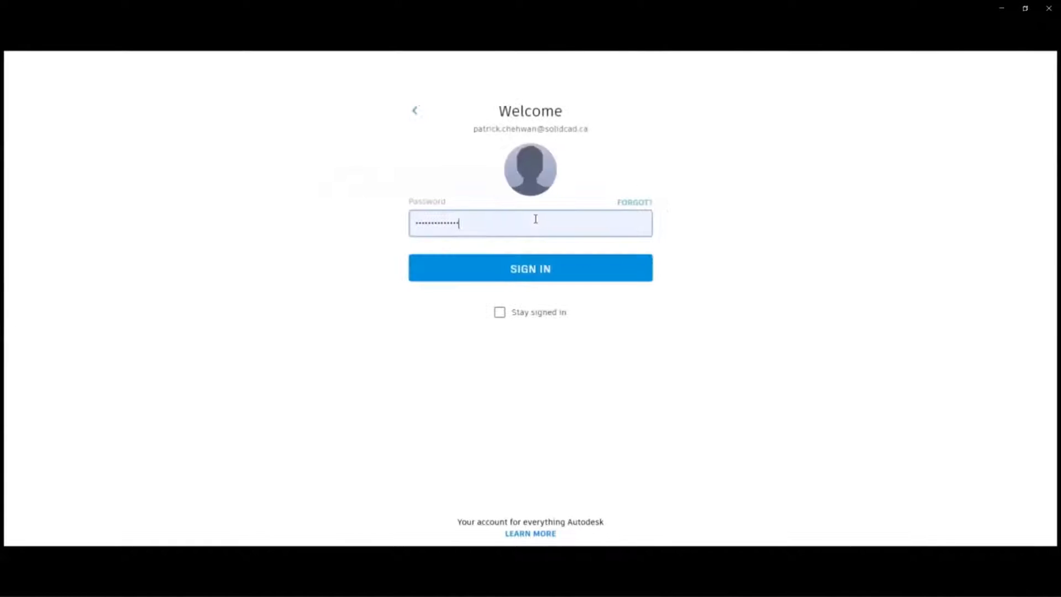
pyautogui.click(501, 312)
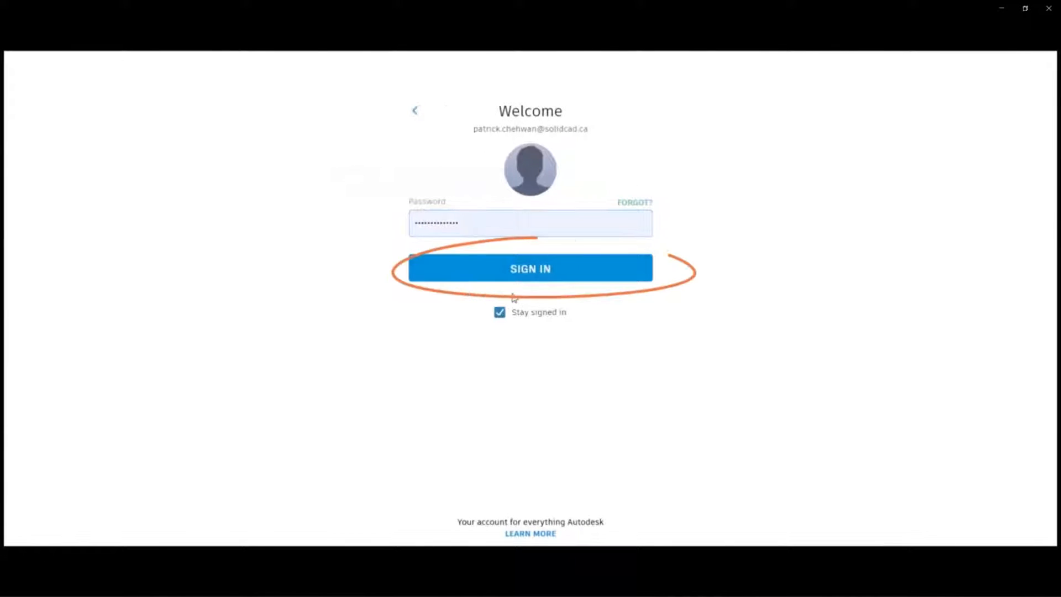
pyautogui.click(524, 271)
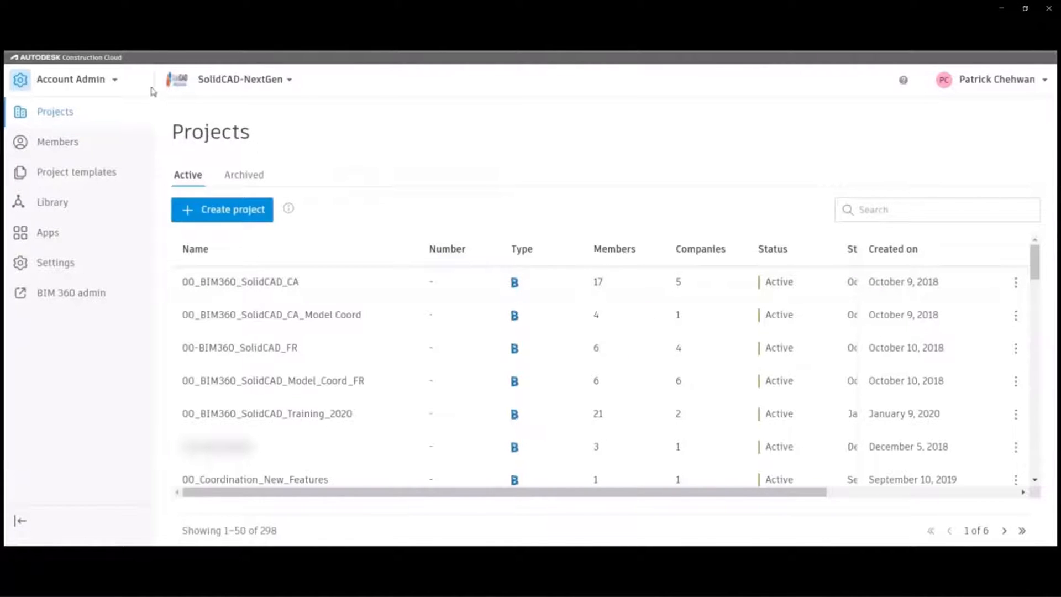
# Glance at the Account Admin module list, then open the SolidCAD-NextGen account and project switcher.
pyautogui.click(109, 81)
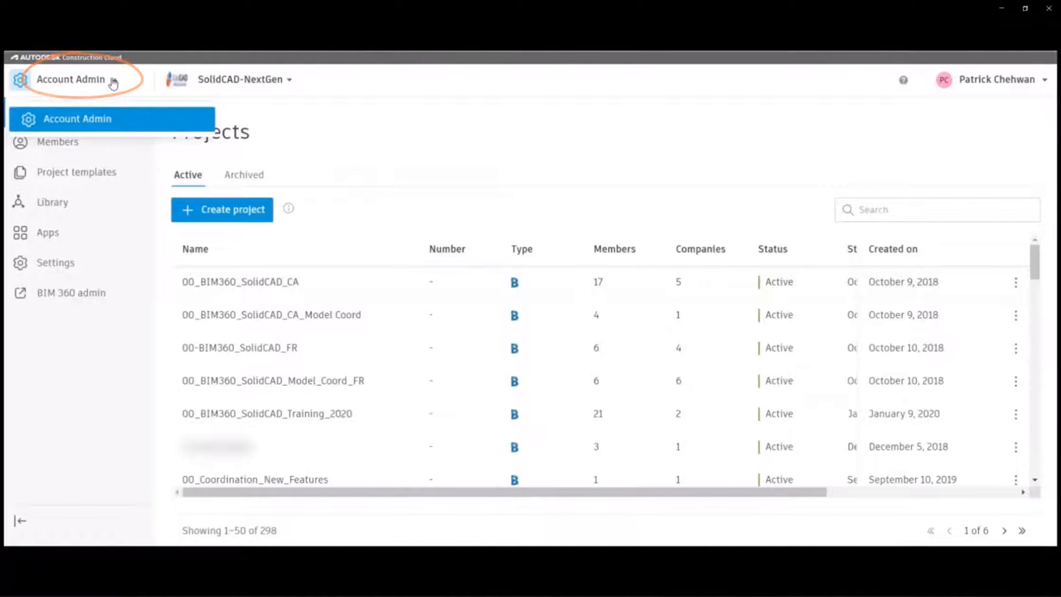
pyautogui.click(112, 83)
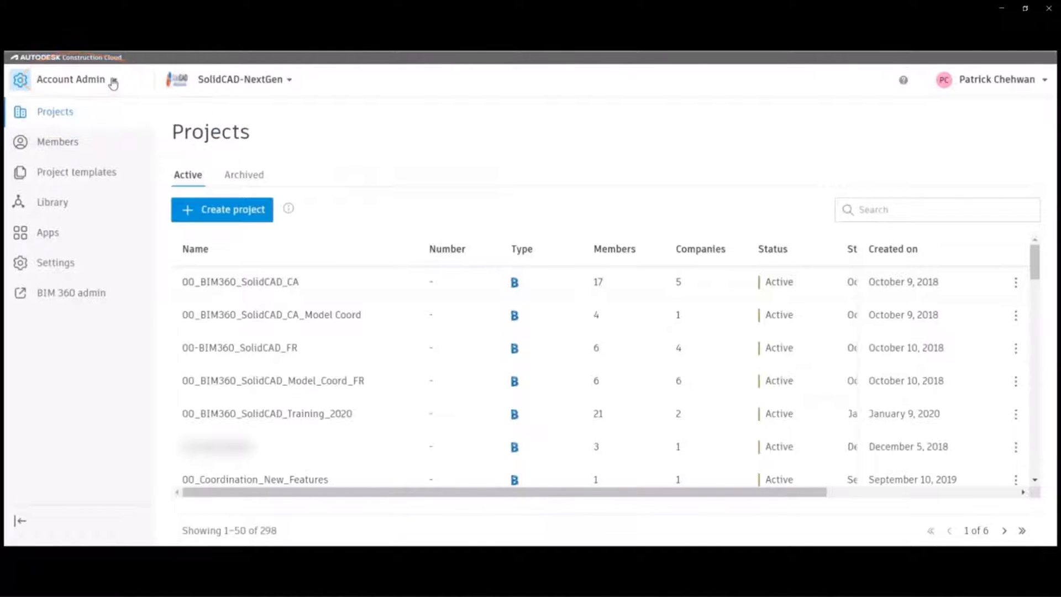
pyautogui.click(289, 82)
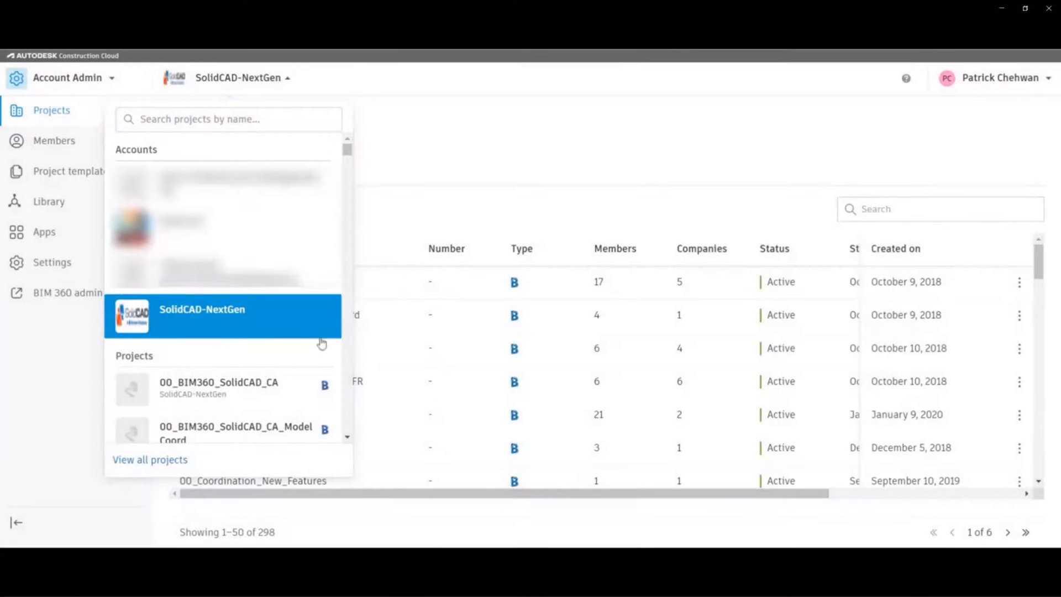
# Scroll through the project switcher list, then close it to return to Projects.
pyautogui.scroll(-3, 321, 380)
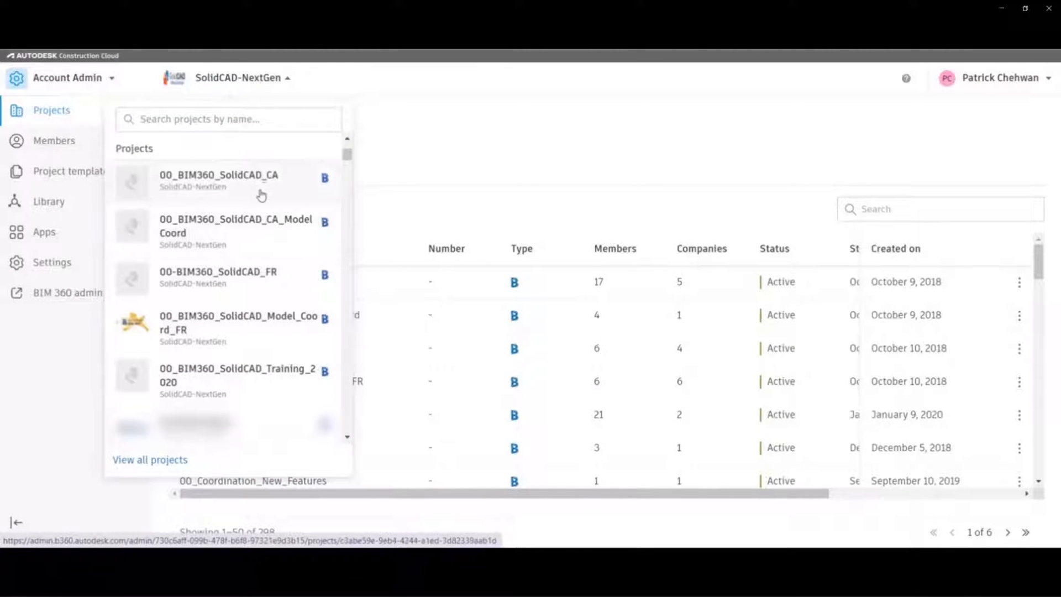
pyautogui.click(376, 165)
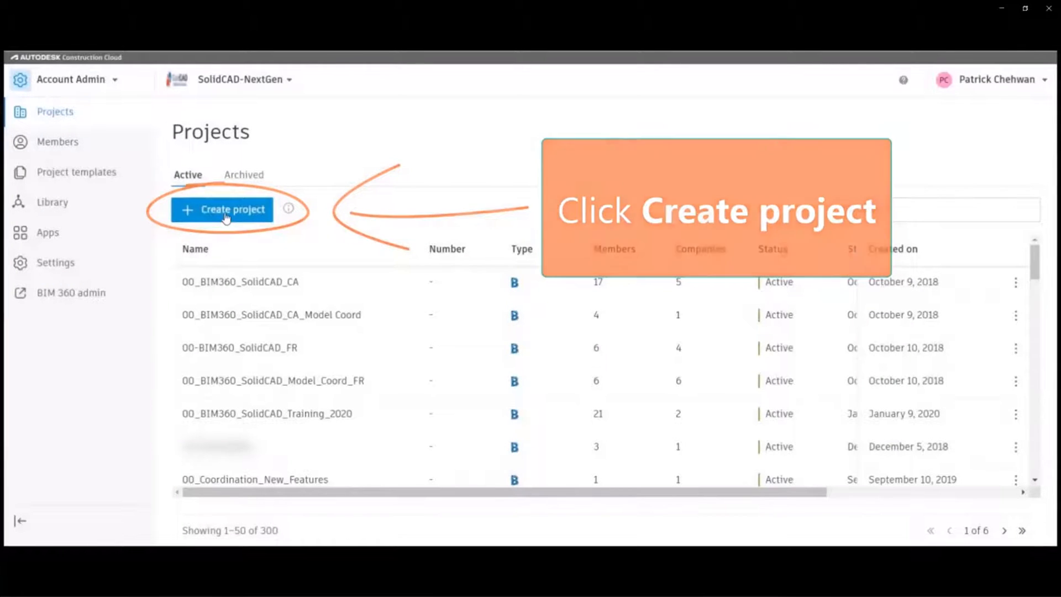
# Start a new project named '4528 - Office Building' under the SolidCAD-NextGen account.
pyautogui.click(227, 215)
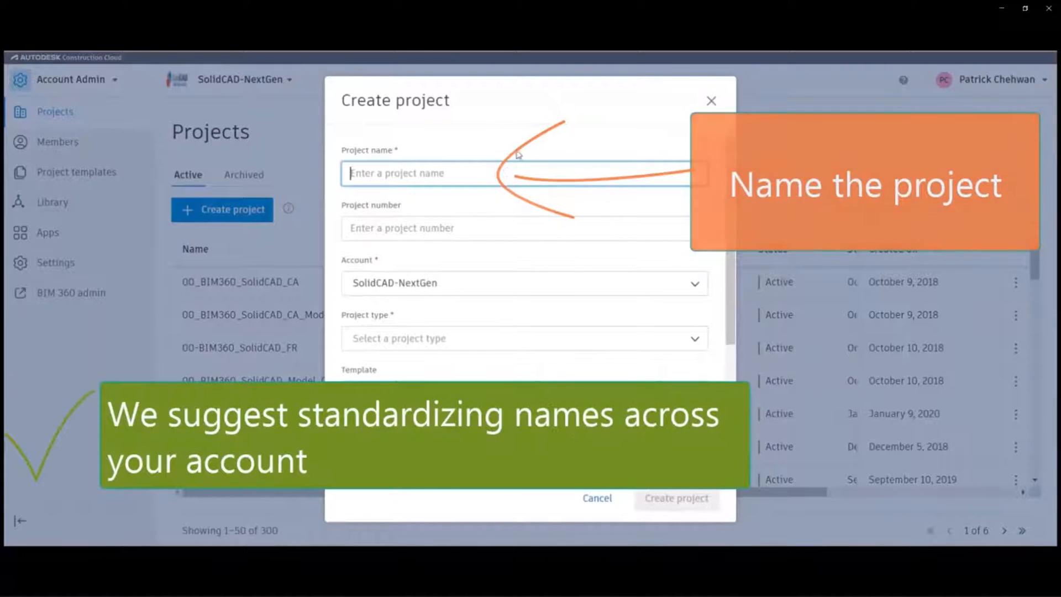
pyautogui.write('4528')
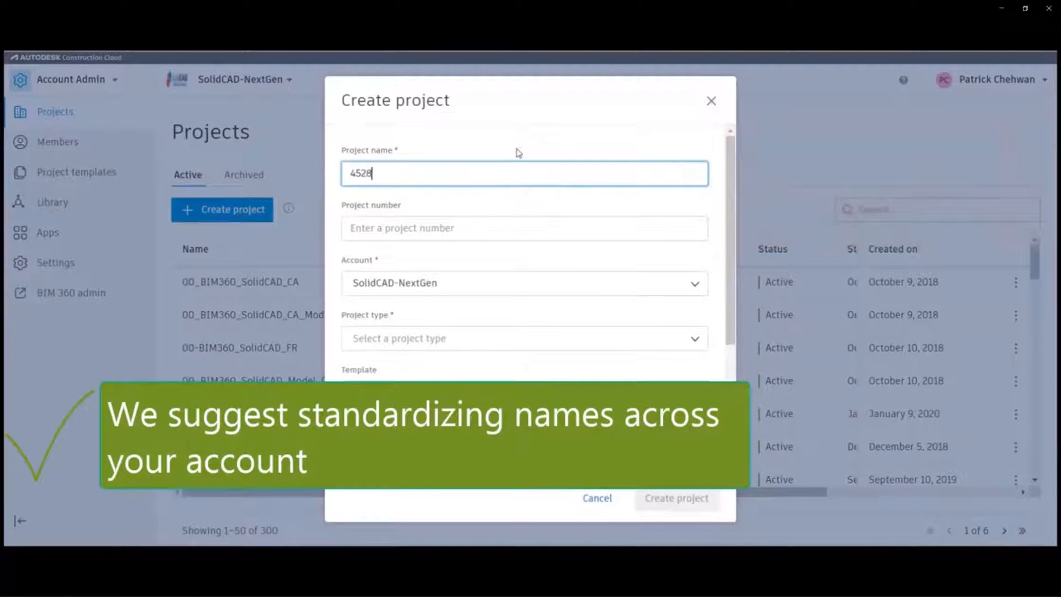
pyautogui.write(' - Office Building')
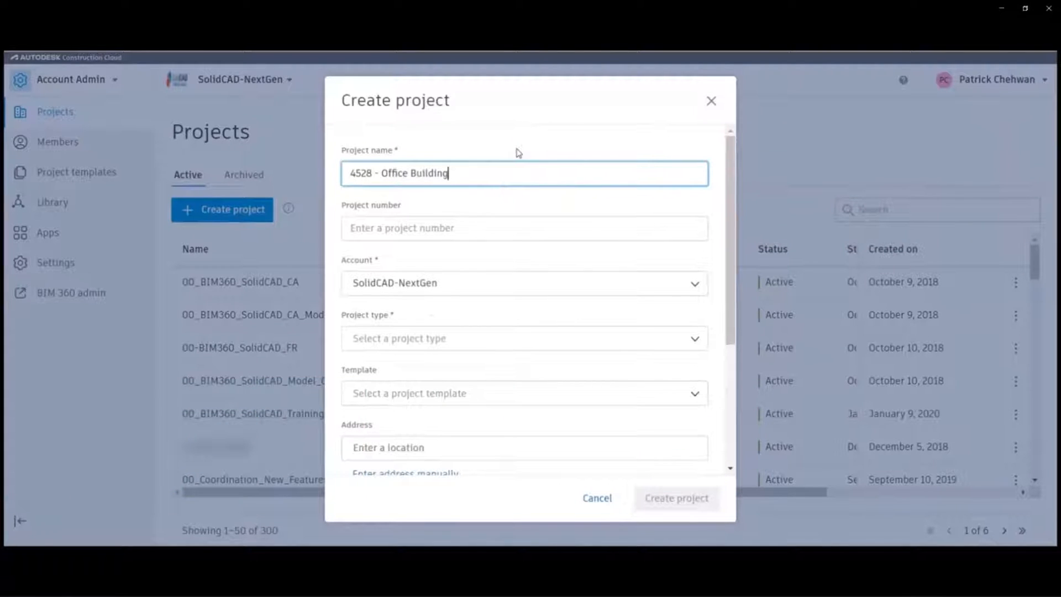
pyautogui.click(548, 146)
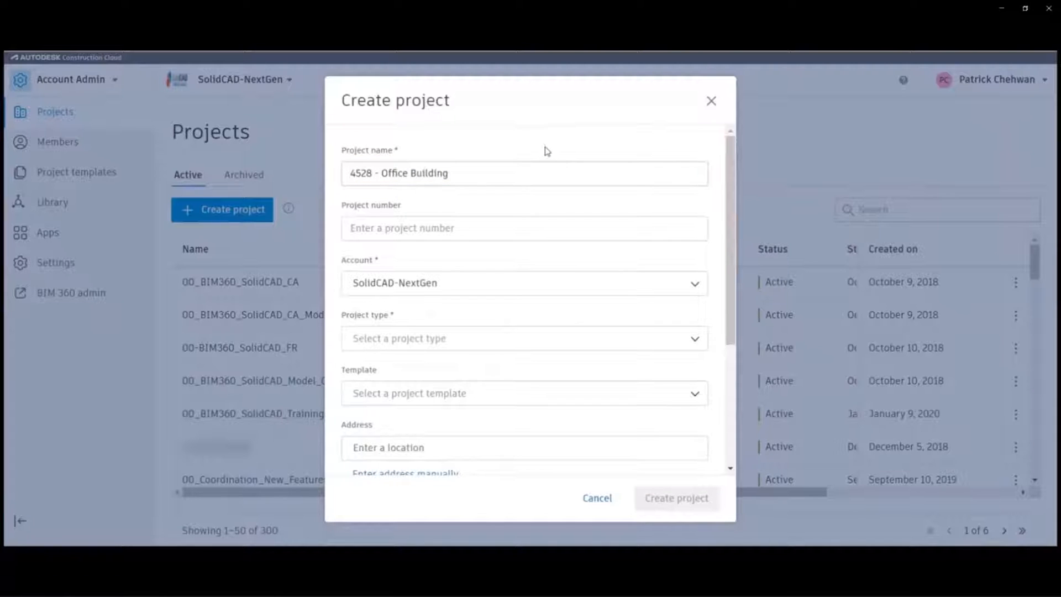
pyautogui.click(694, 286)
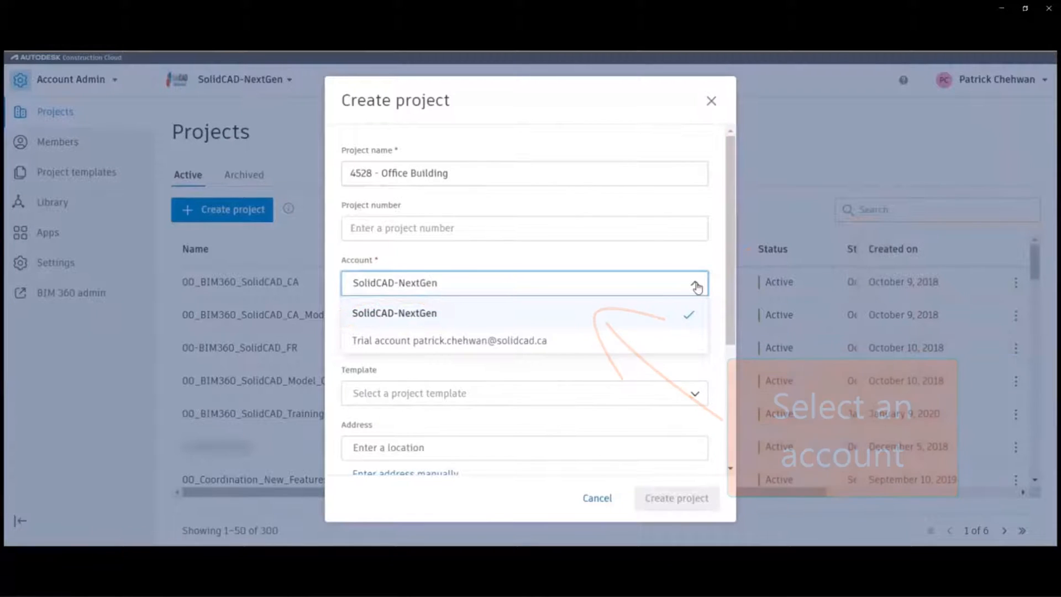
pyautogui.click(697, 286)
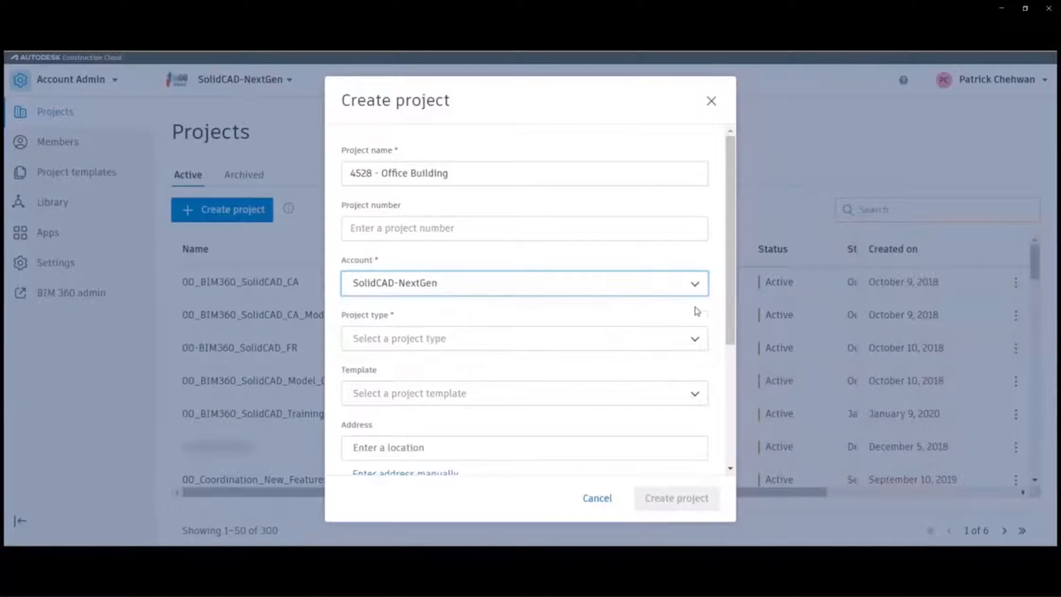
# Set the project type to Office and the project number to 4528.
pyautogui.click(697, 341)
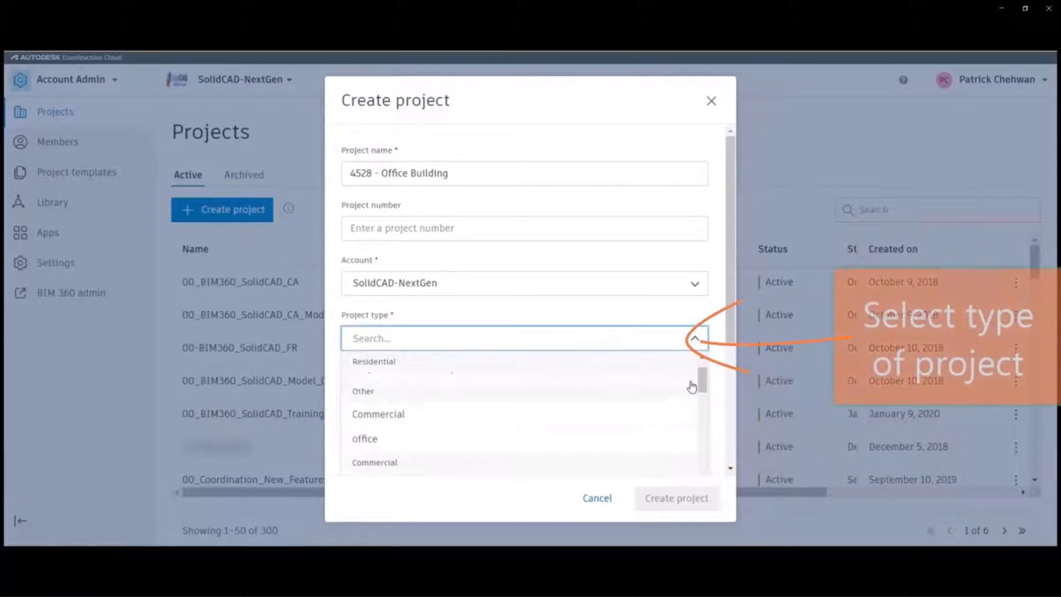
pyautogui.scroll(-5, 692, 385)
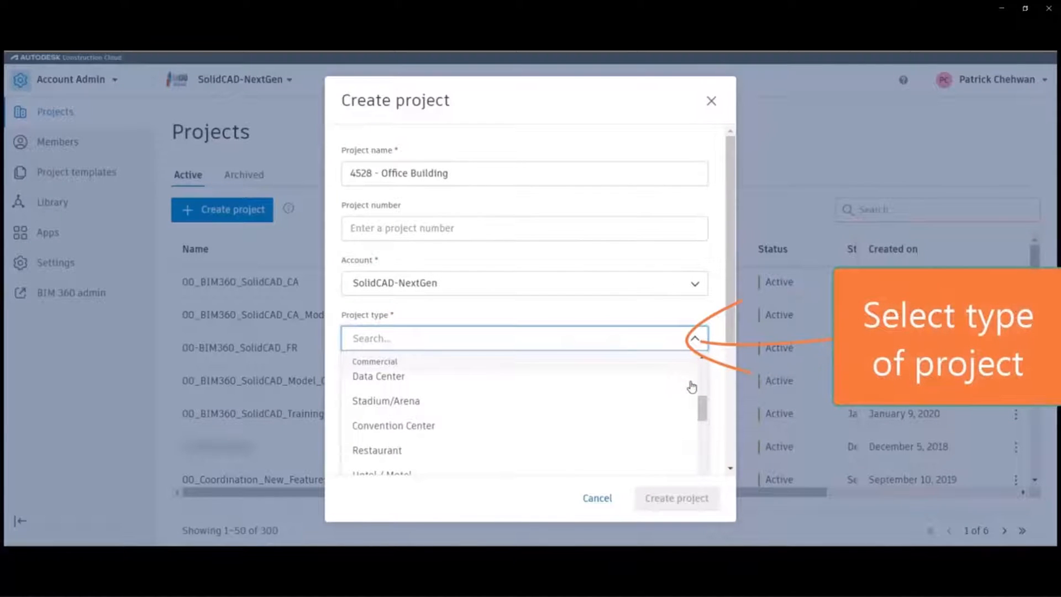
pyautogui.scroll(2, 688, 387)
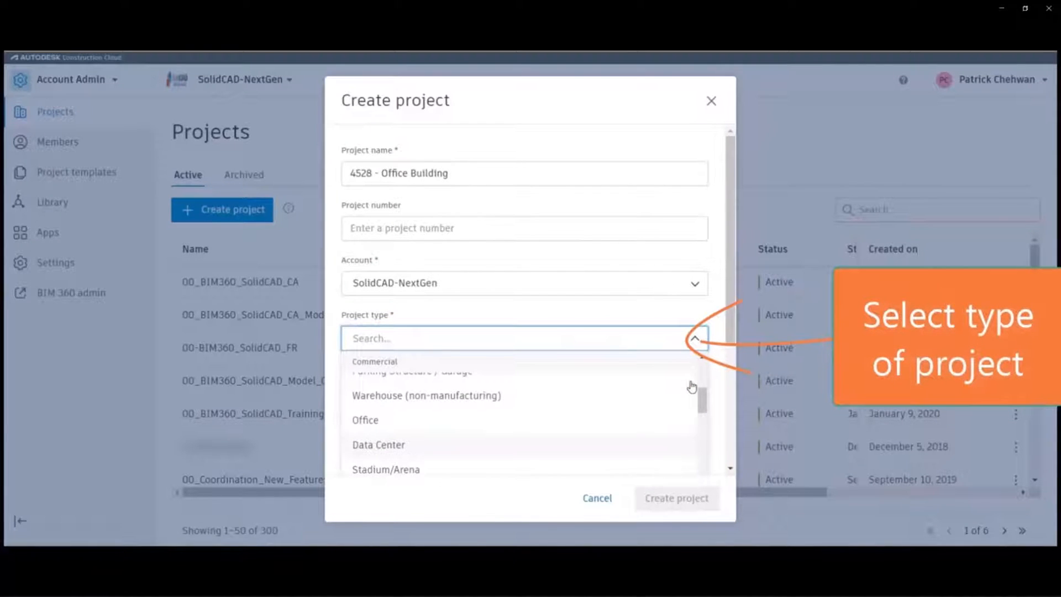
pyautogui.click(535, 419)
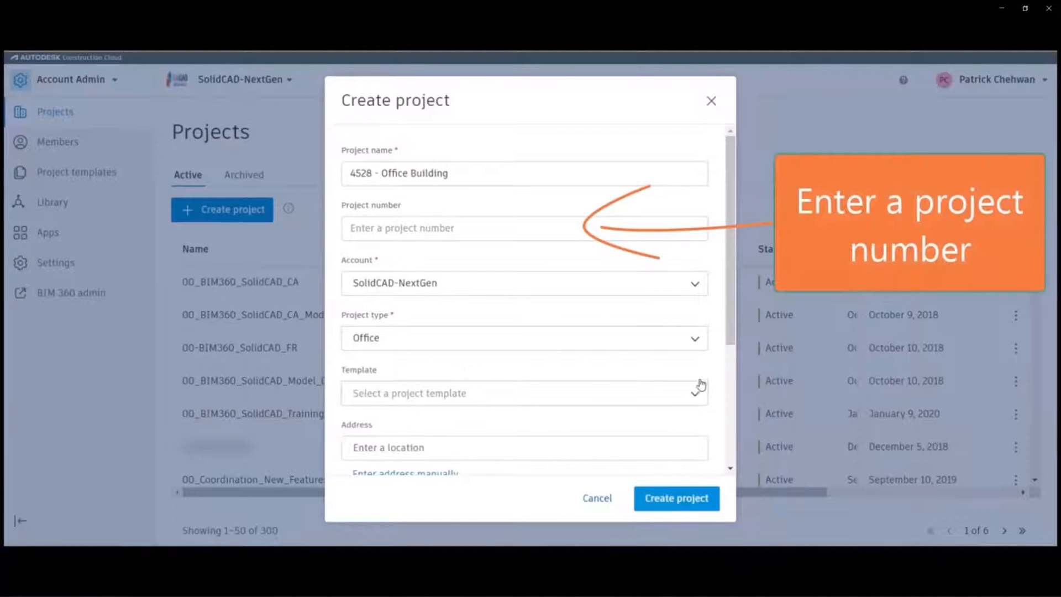
pyautogui.click(431, 226)
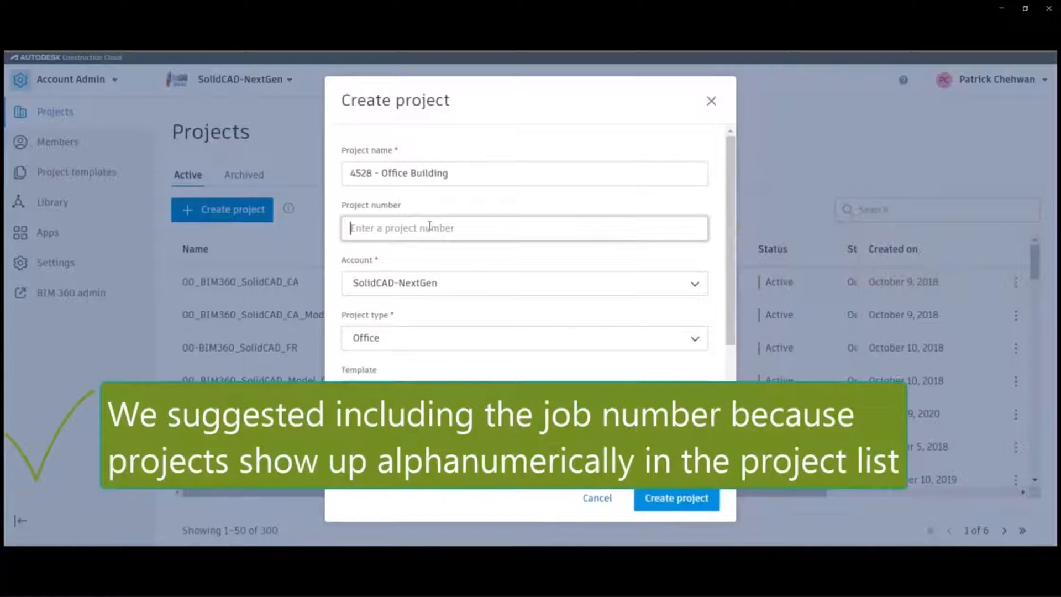
pyautogui.click(430, 226)
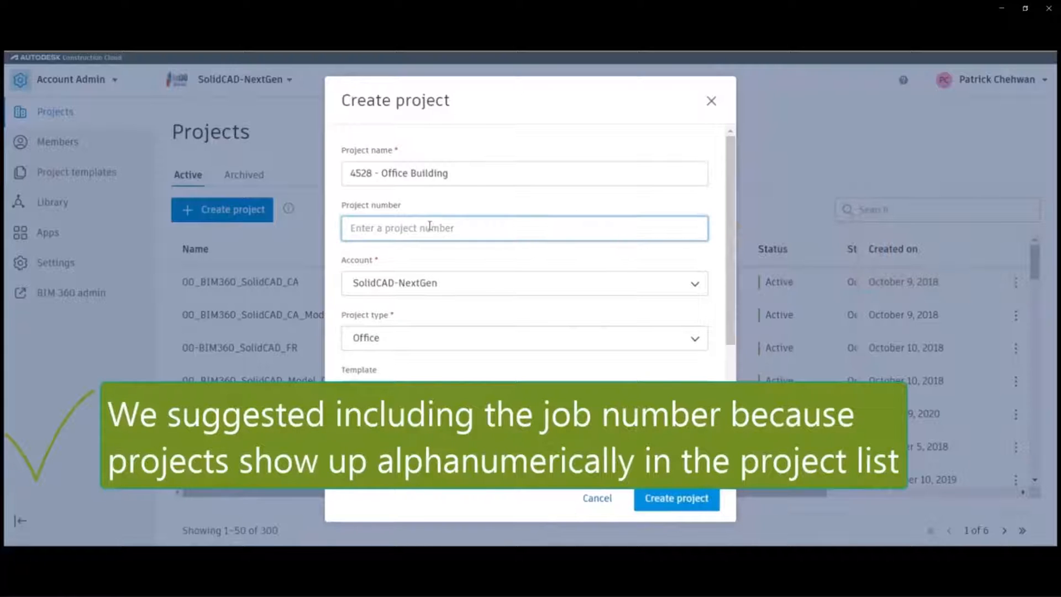
pyautogui.write('4528')
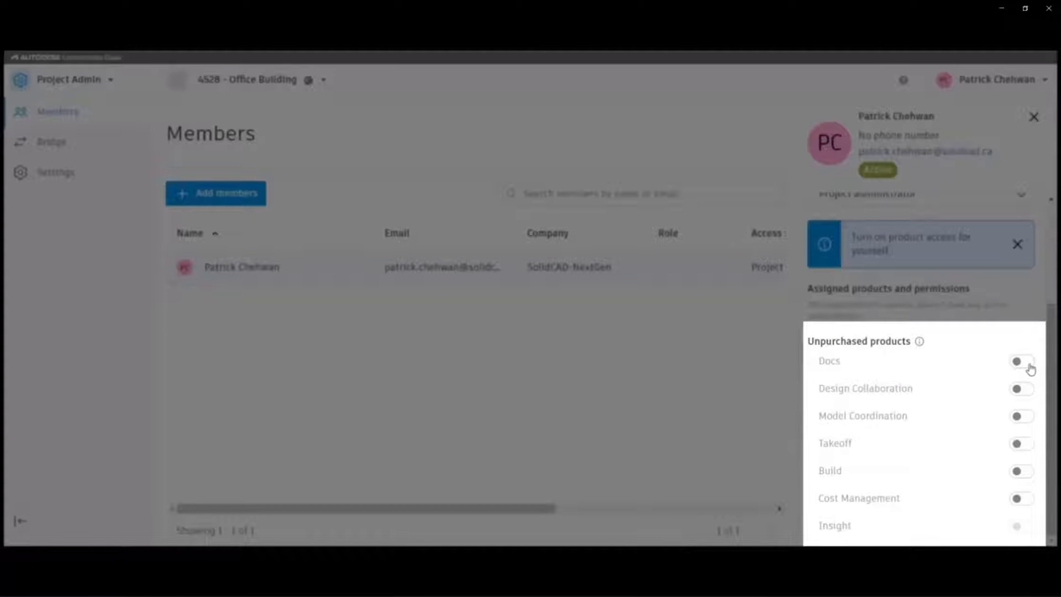
# Turn on Docs and Build product access for your own administrator membership.
pyautogui.click(1022, 362)
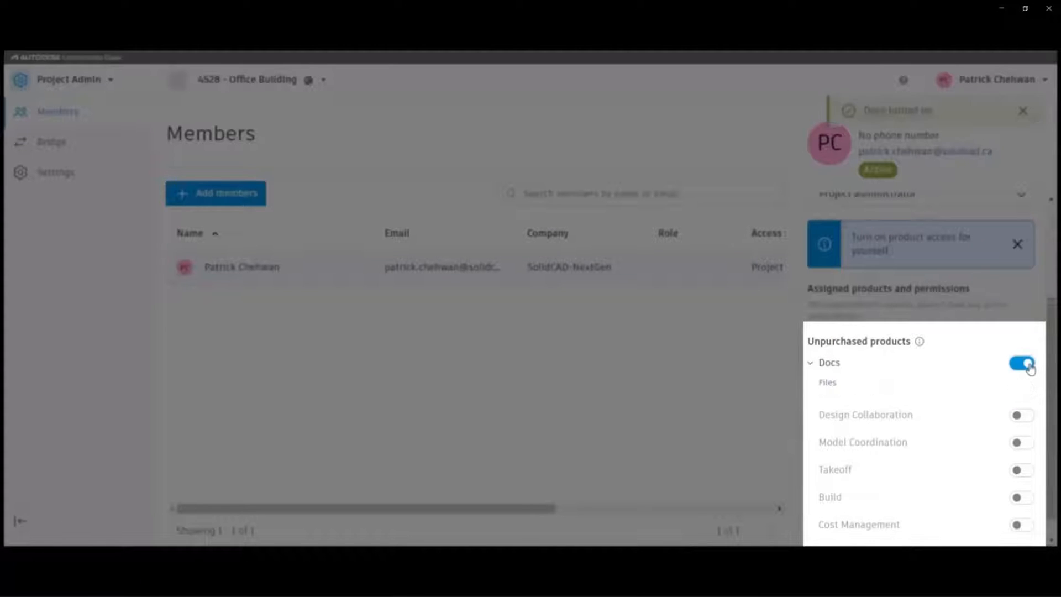
pyautogui.scroll(-1, 1023, 395)
pyautogui.click(1022, 469)
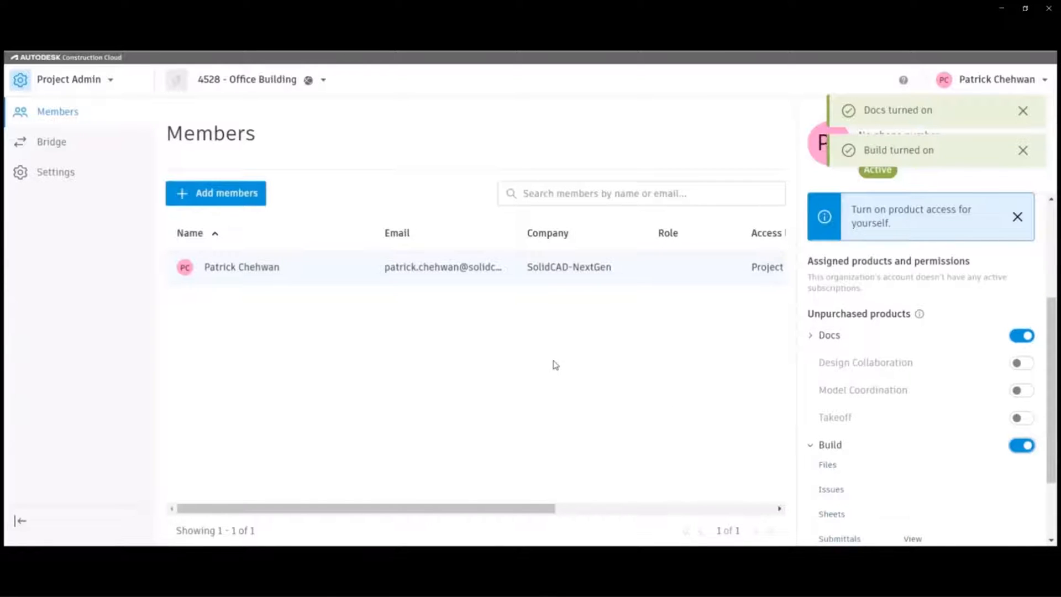
# Add a colleague by e-mail as project administrator with Build access.
pyautogui.click(221, 193)
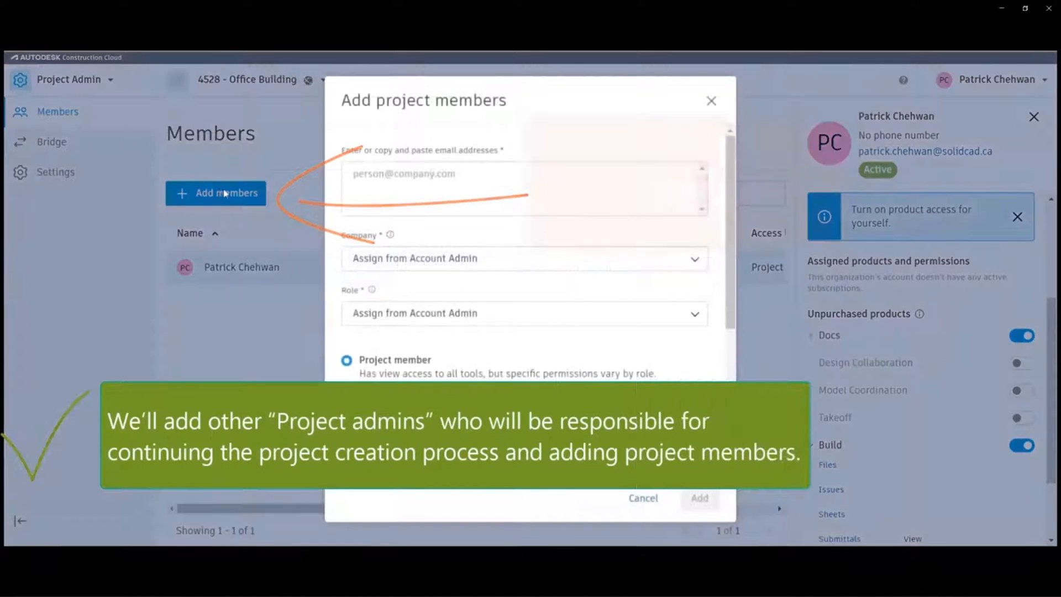
pyautogui.click(497, 182)
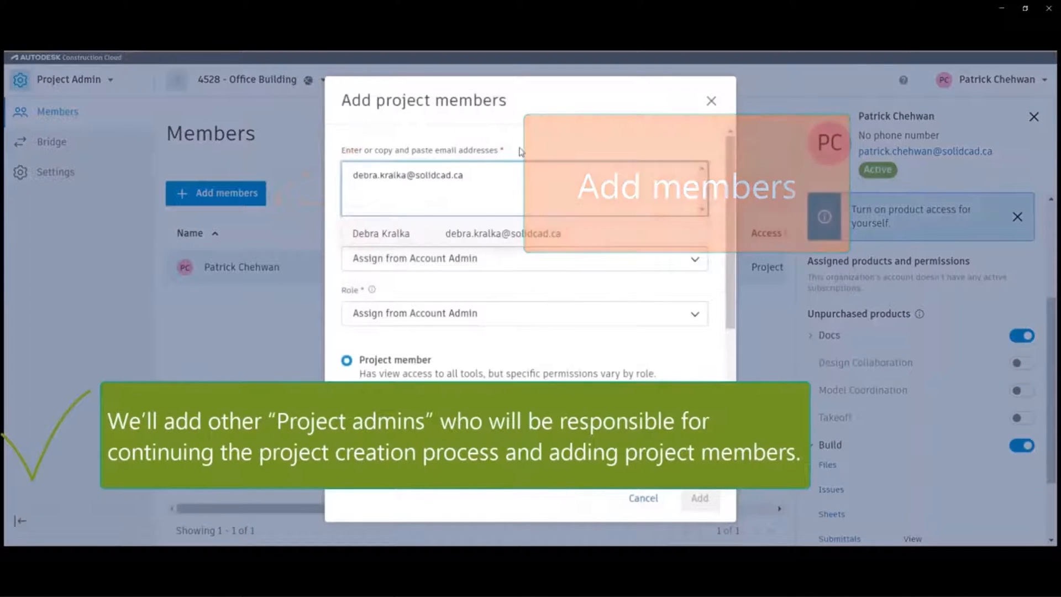
pyautogui.press('Return')
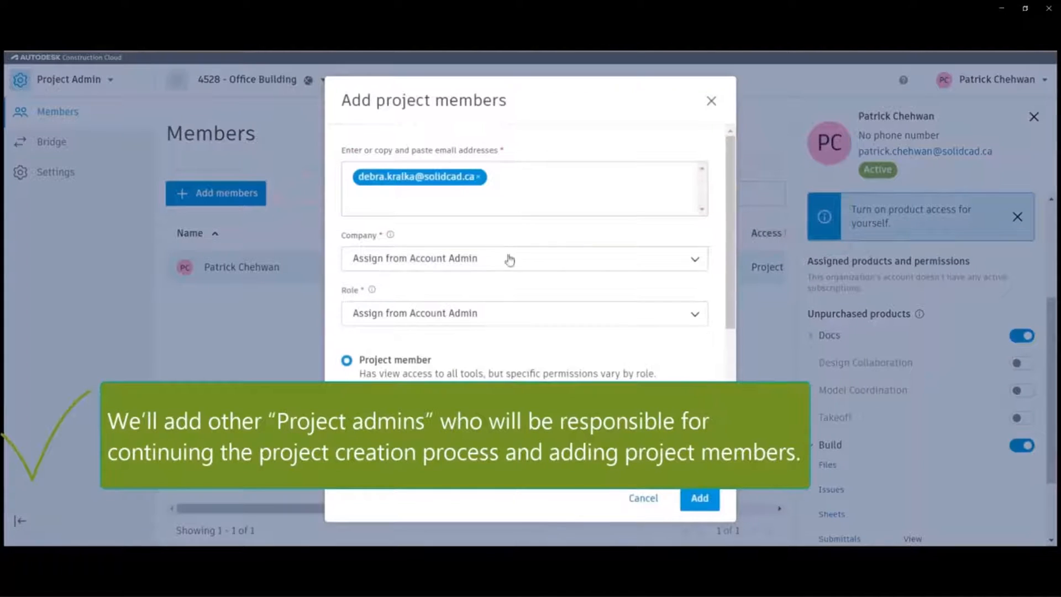
pyautogui.scroll(-3, 502, 321)
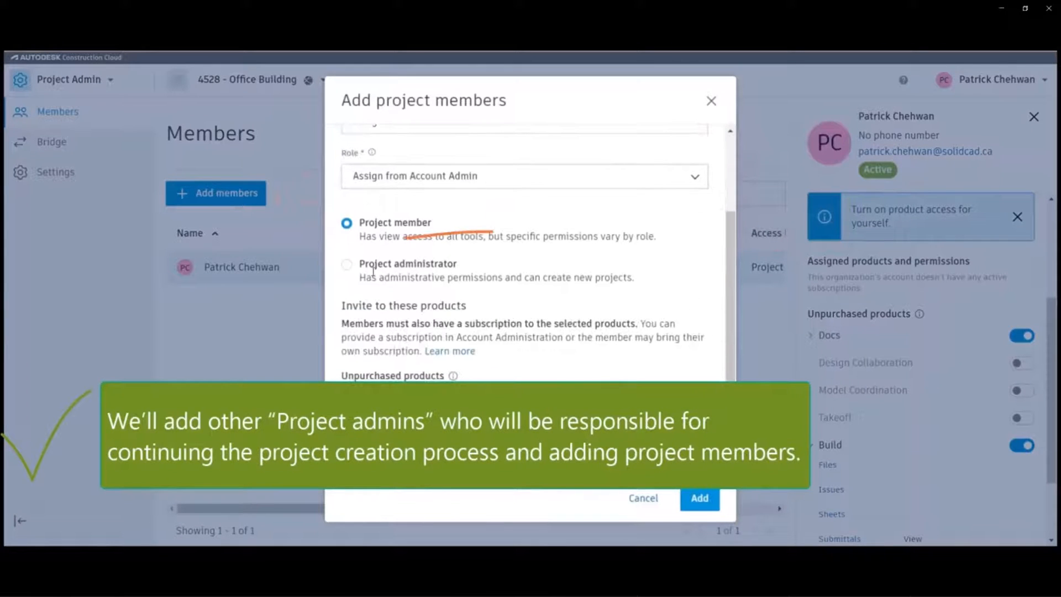
pyautogui.click(347, 264)
pyautogui.scroll(-1, 372, 304)
pyautogui.scroll(-2, 372, 304)
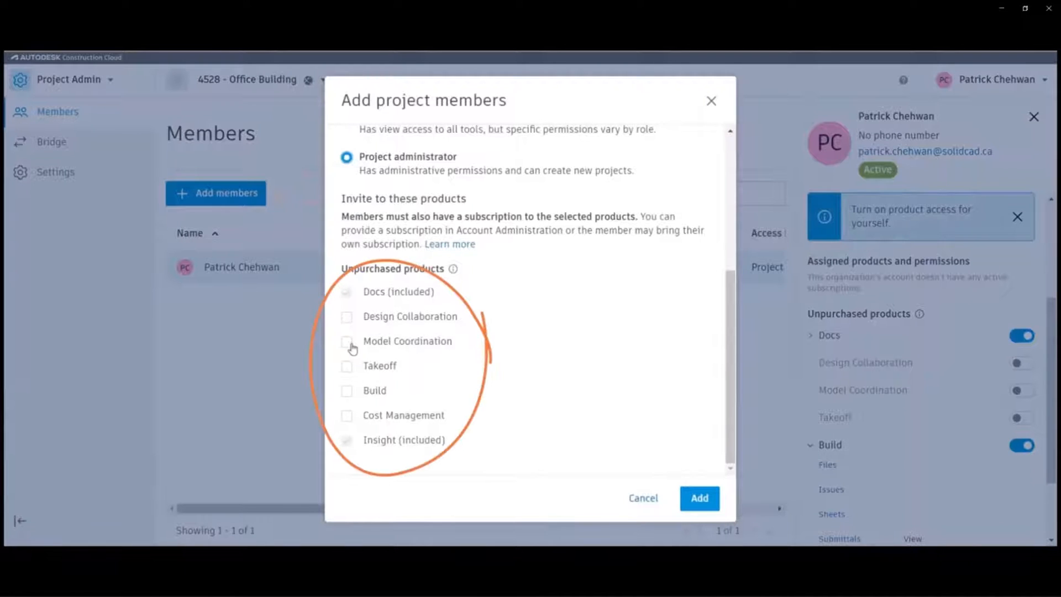
pyautogui.click(347, 392)
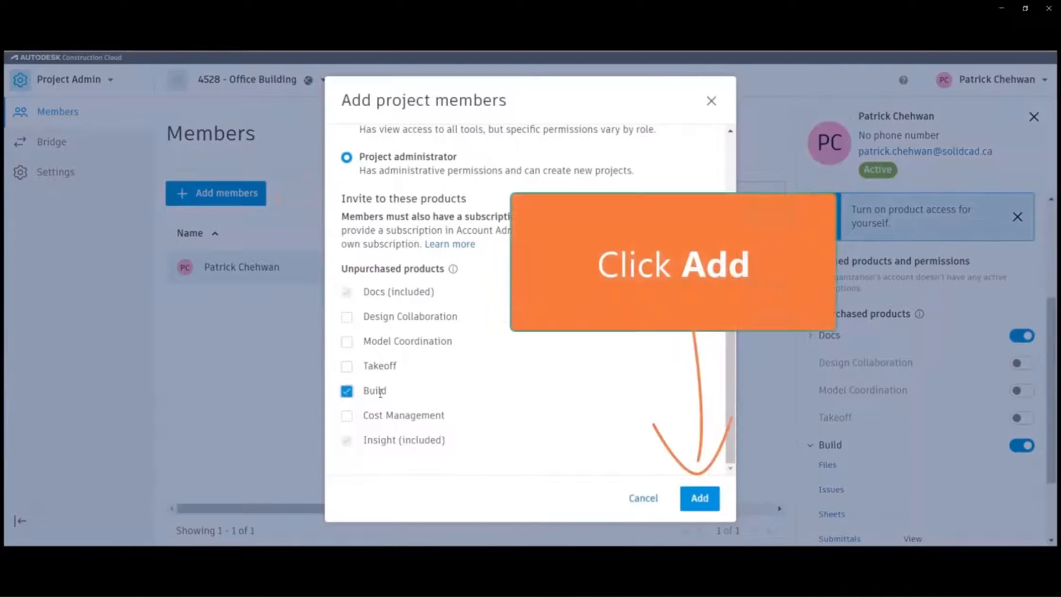
pyautogui.click(698, 498)
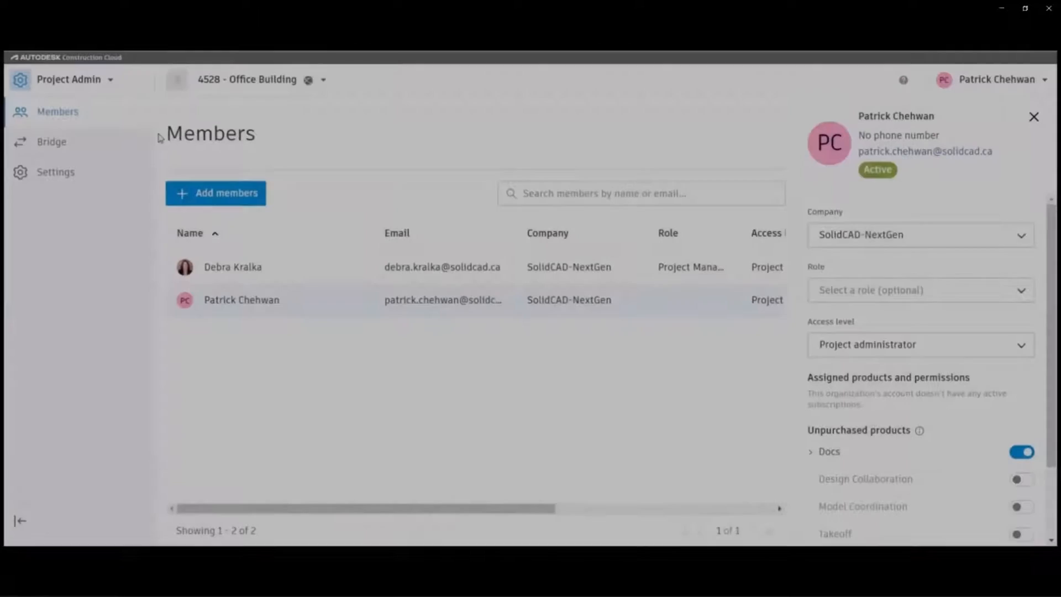
# In account-wide Members, search for the new colleague by name and open their details.
pyautogui.click(111, 83)
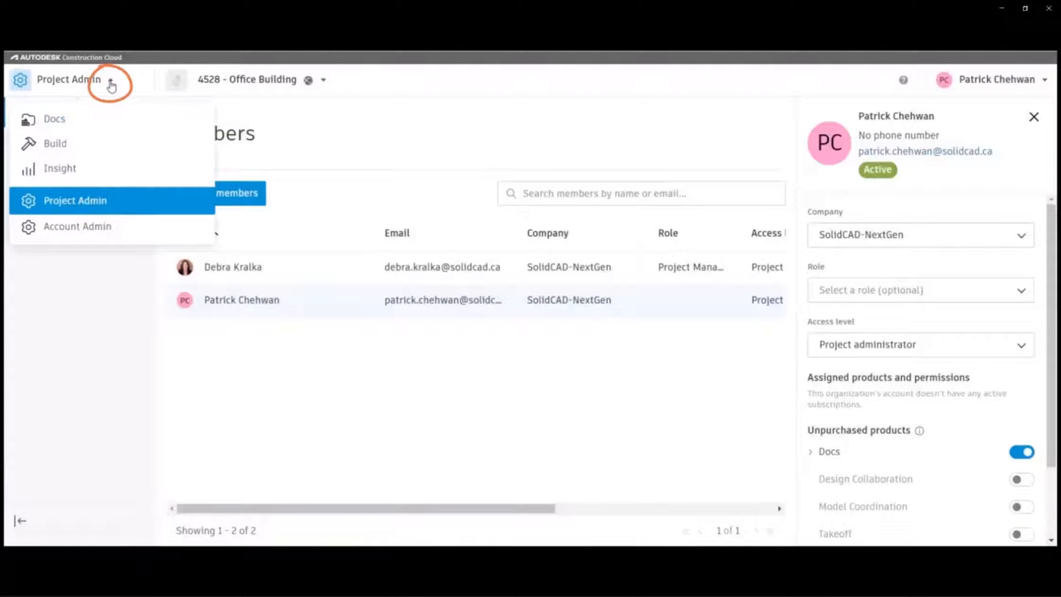
pyautogui.click(83, 232)
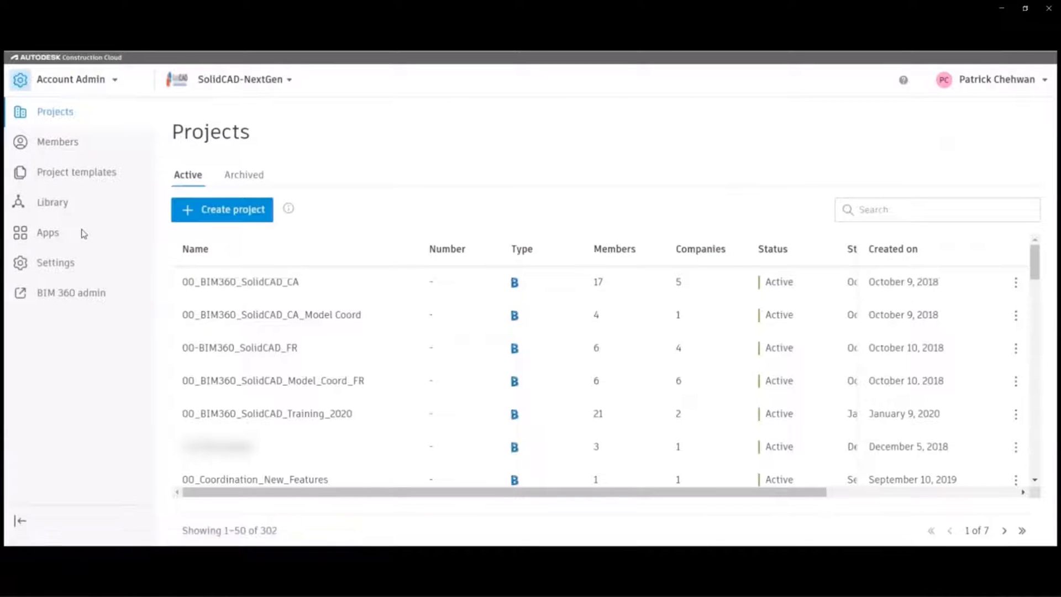
pyautogui.click(57, 142)
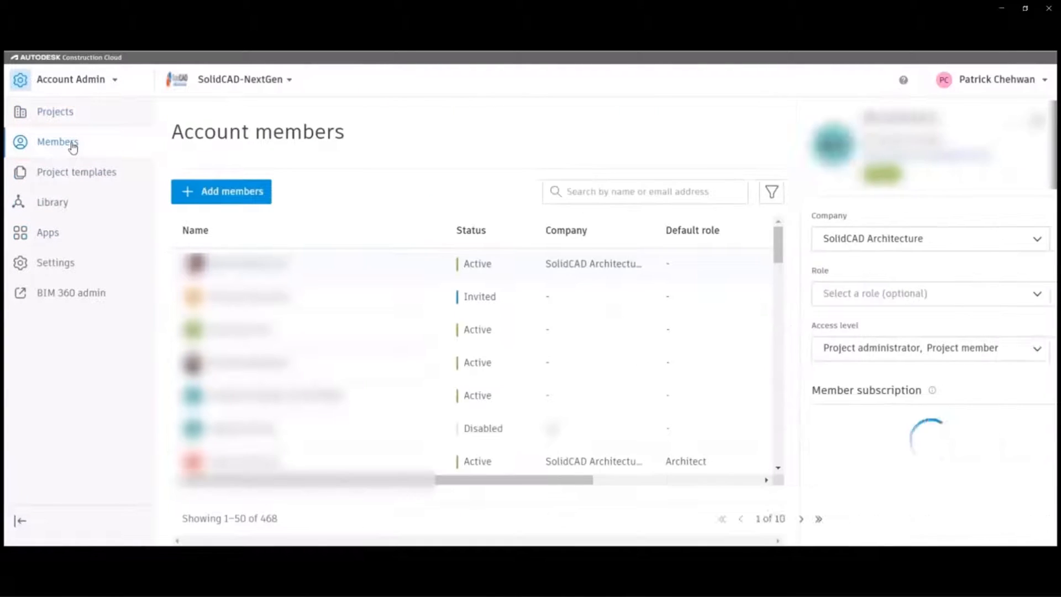
pyautogui.click(590, 193)
pyautogui.write('Debra')
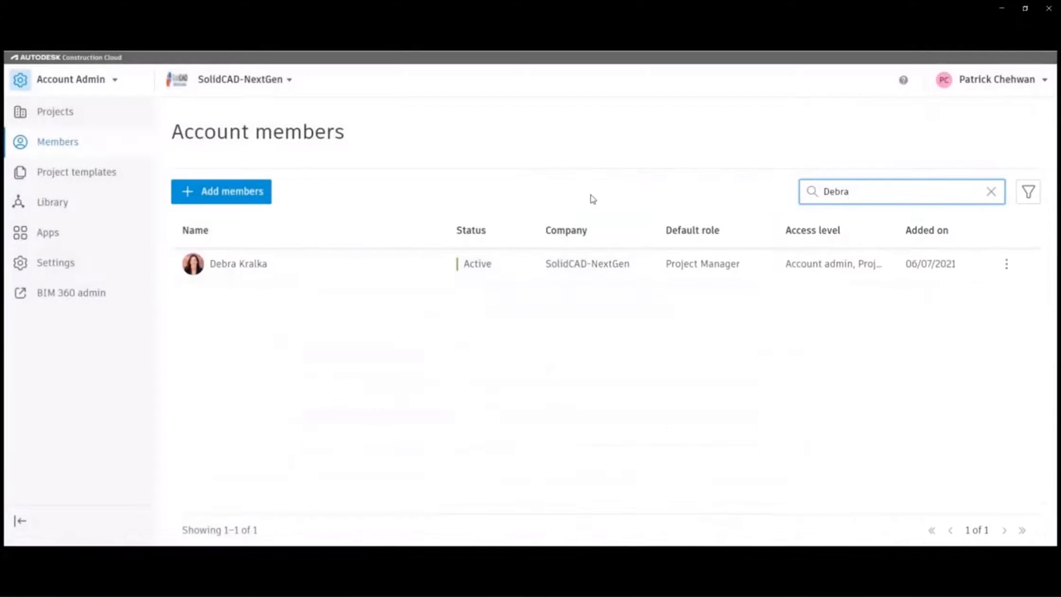
pyautogui.click(280, 266)
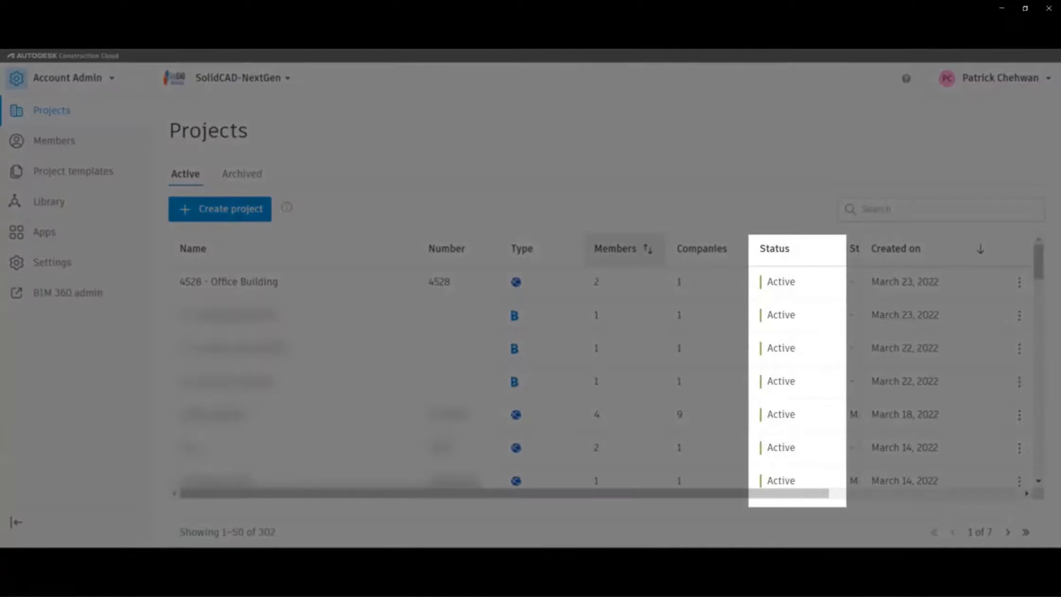
# Scroll the projects table right to view the Start and End dates.
pyautogui.hscroll(5, 625, 315)
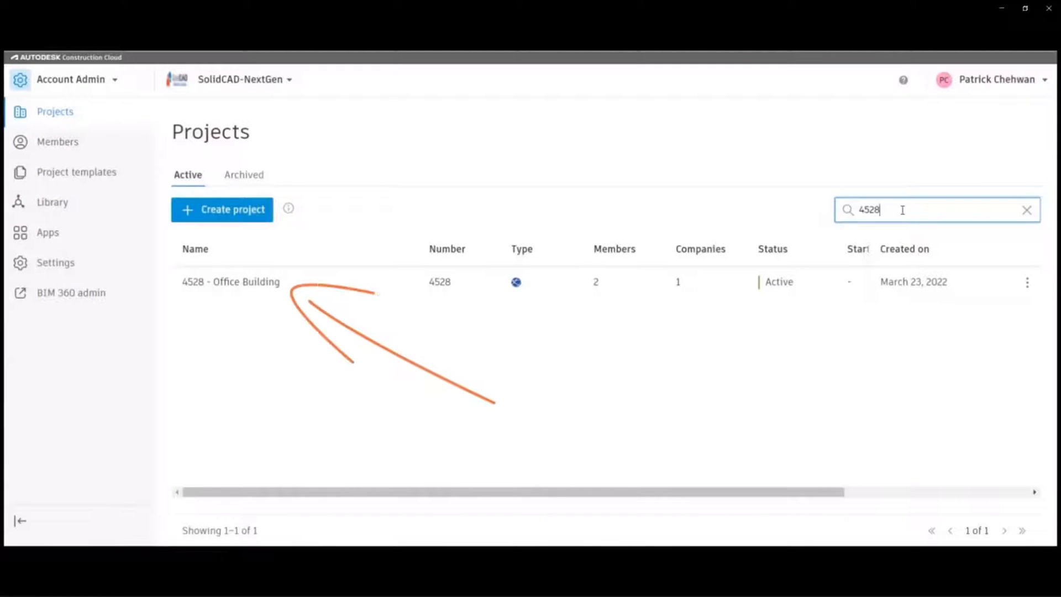
# Open the 4528 - Office Building project from the filtered list.
pyautogui.click(225, 283)
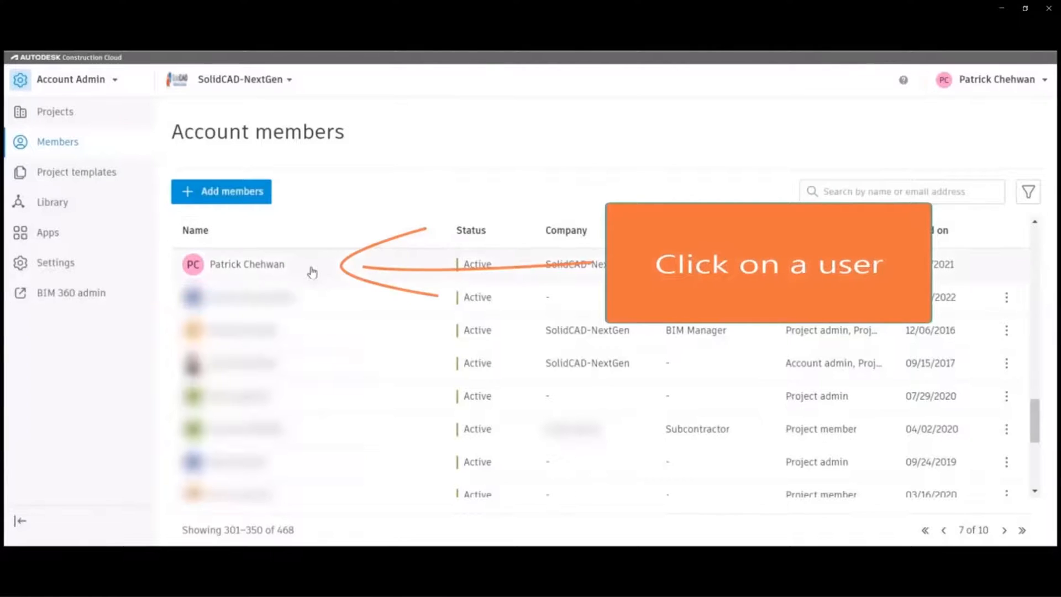
# Open the admin's own member entry to review its details.
pyautogui.click(312, 272)
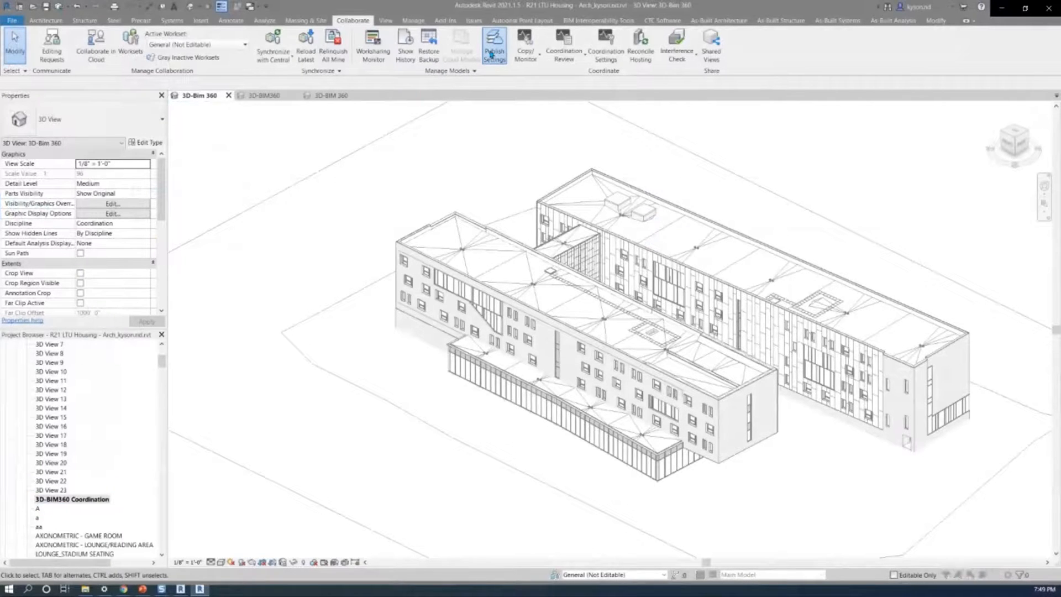
pyautogui.click(491, 53)
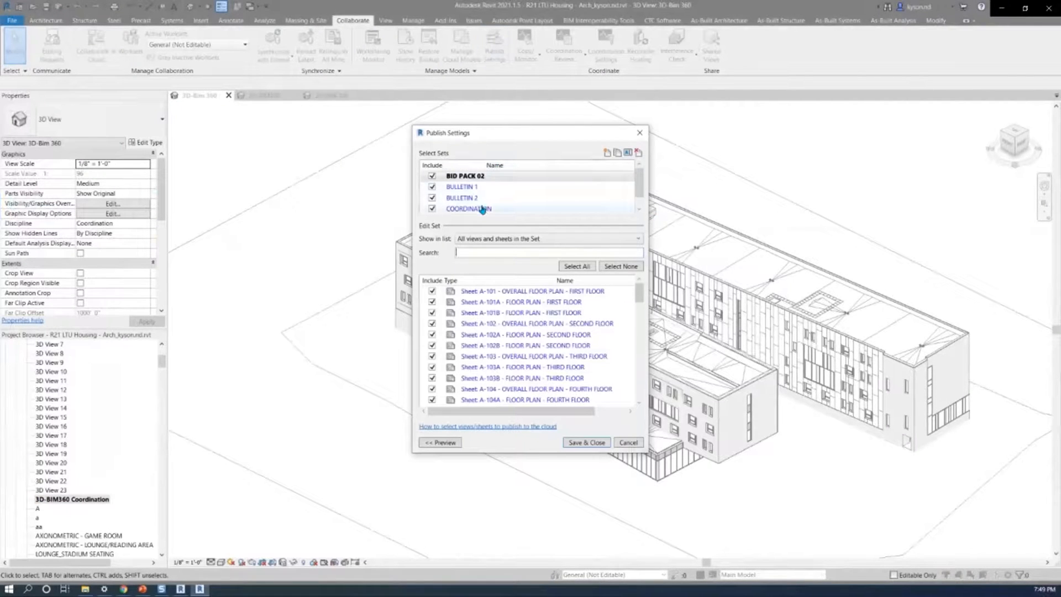
pyautogui.click(482, 209)
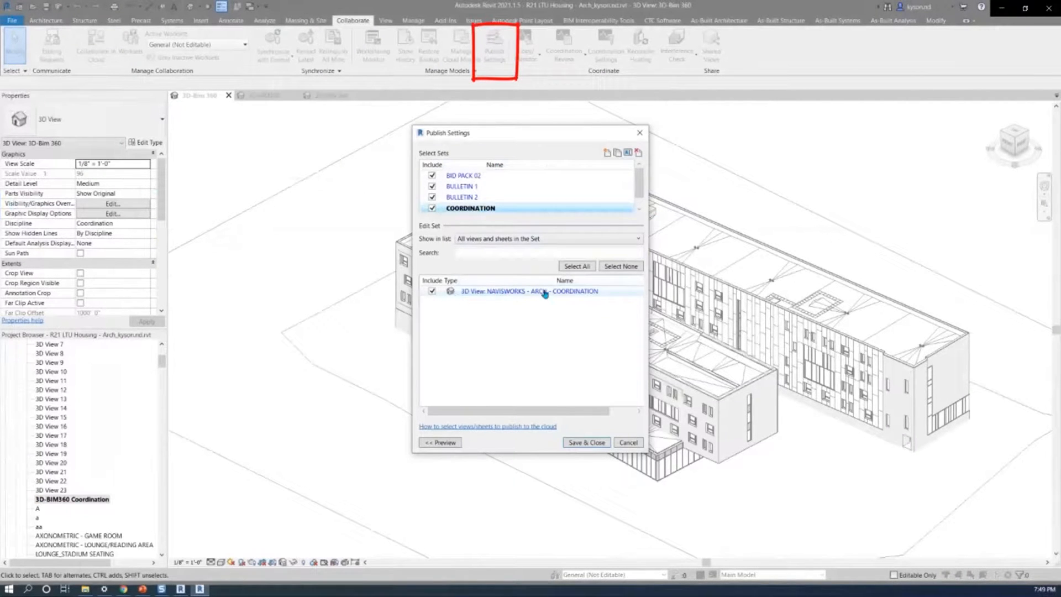
pyautogui.click(588, 443)
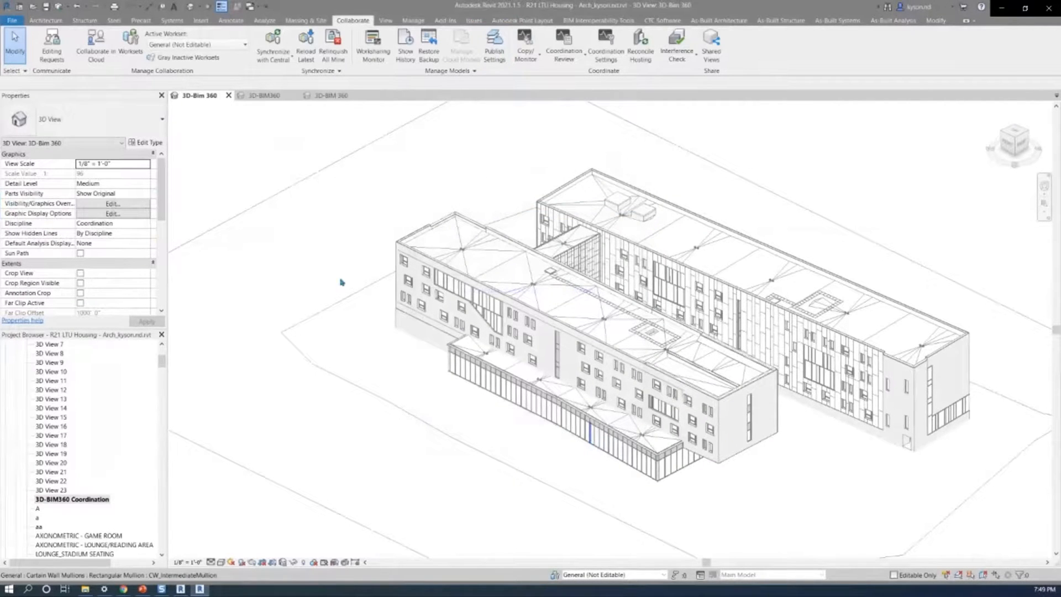
pyautogui.click(97, 55)
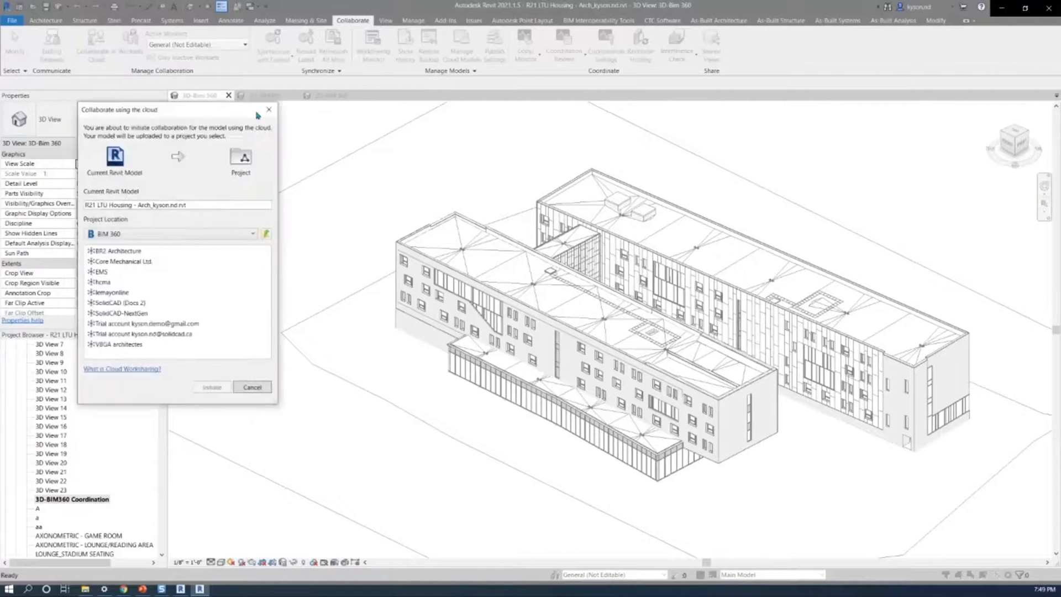
# Choose the trial hub's XX00-Projet ACC > Project Files > ZZ-Architecture folder as the cloud location.
pyautogui.moveTo(197, 103); pyautogui.dragTo(535, 108)
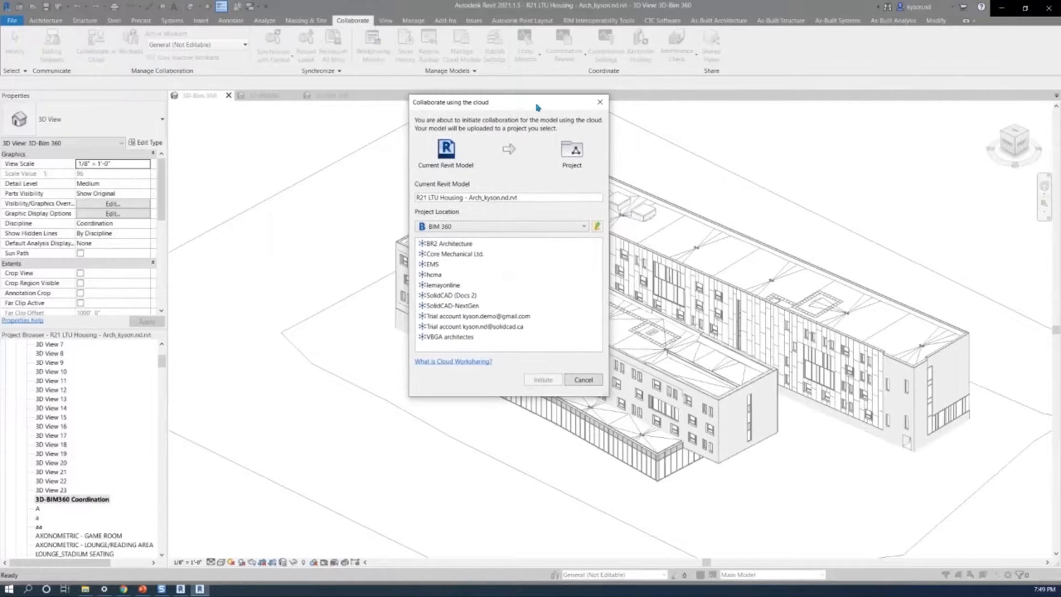
pyautogui.click(524, 317)
pyautogui.doubleClick(524, 317)
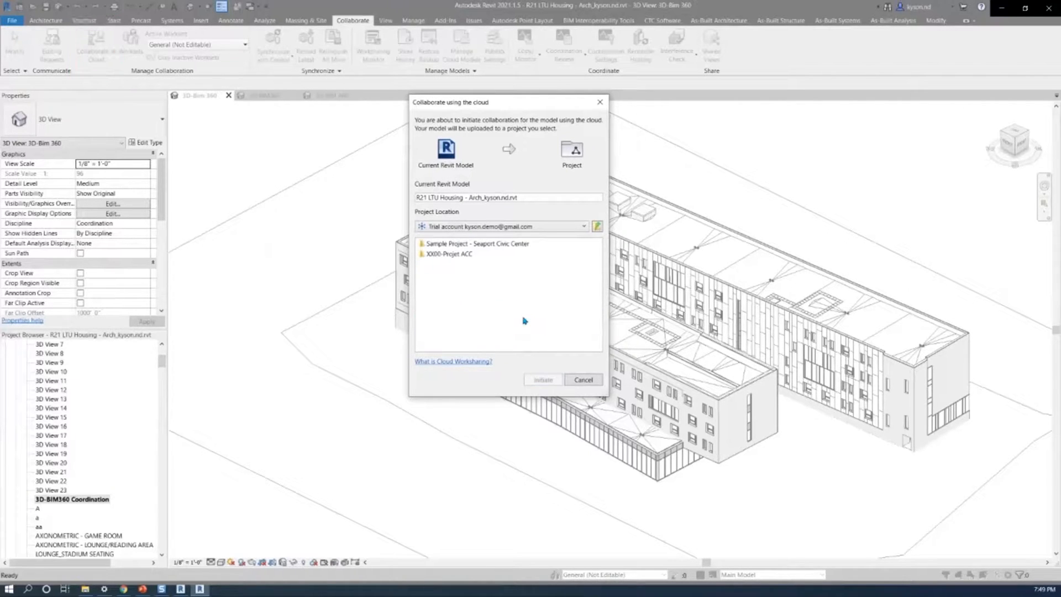
pyautogui.click(453, 259)
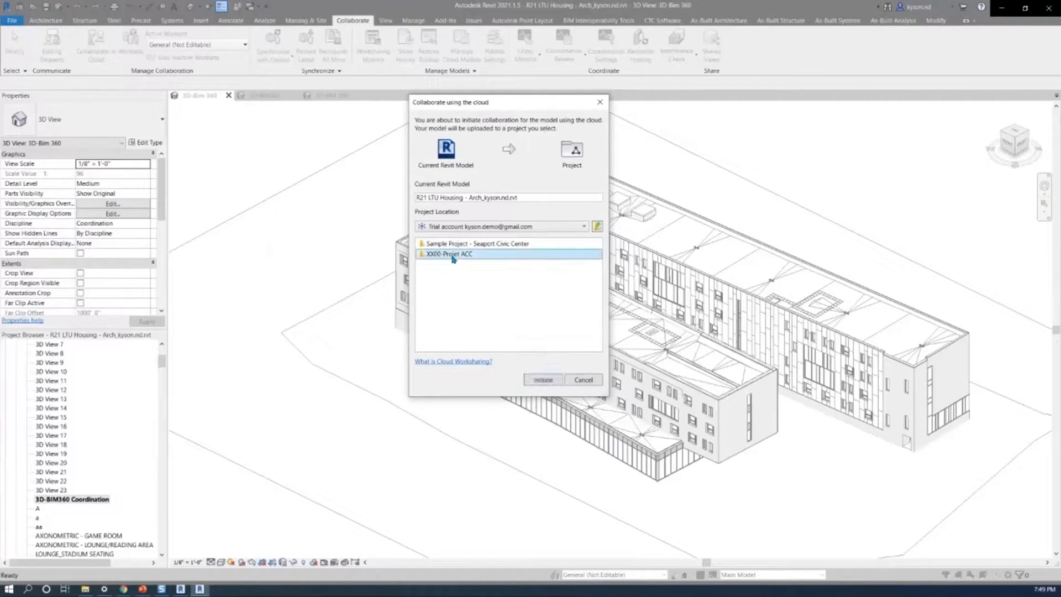
pyautogui.doubleClick(452, 255)
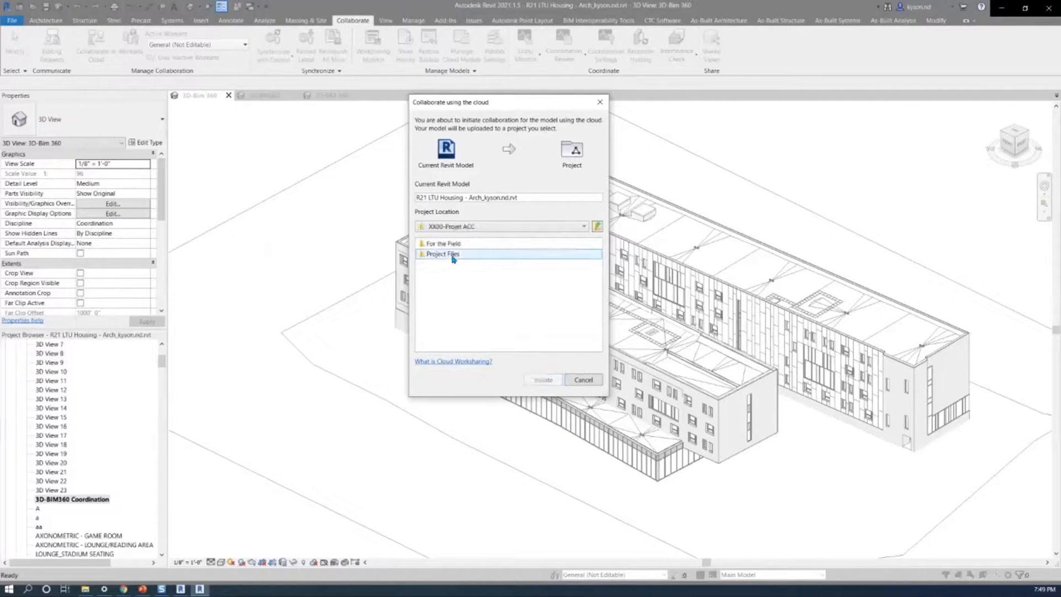
pyautogui.doubleClick(452, 256)
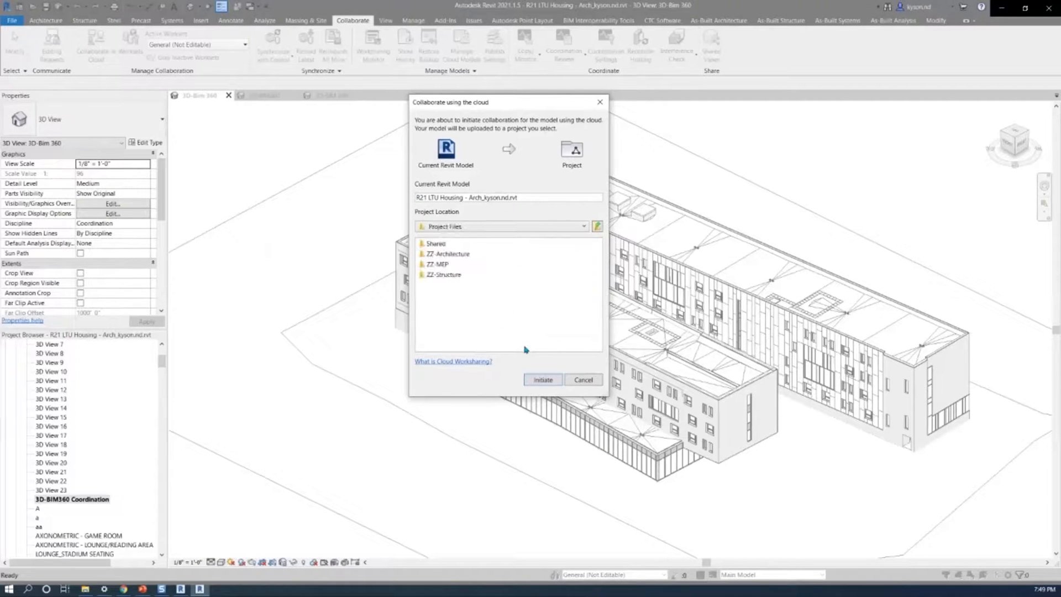
pyautogui.click(455, 258)
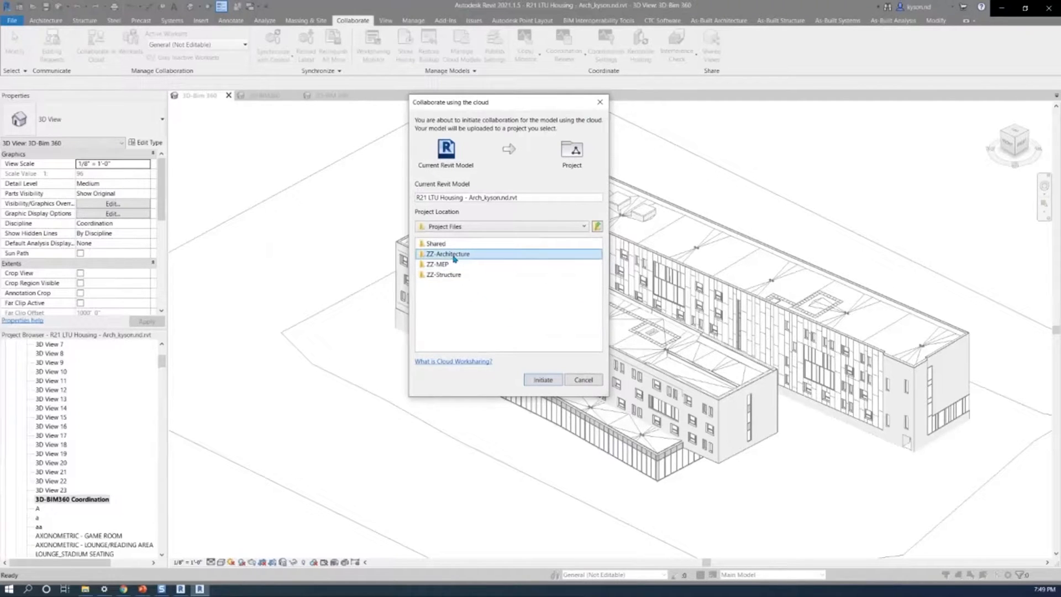
pyautogui.doubleClick(455, 258)
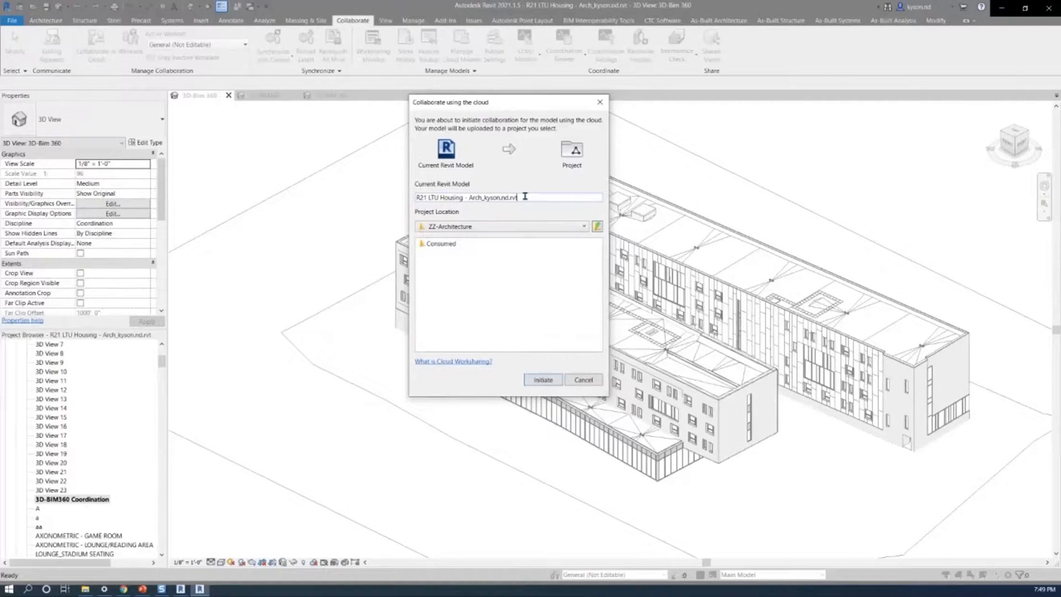
# Trim the model's file name, initiate the upload, and synchronize pending changes with central.
pyautogui.press('BackSpace')
pyautogui.press('BackSpace')
pyautogui.press('BackSpace')
pyautogui.press('BackSpace')
pyautogui.press('BackSpace')
pyautogui.press('BackSpace')
pyautogui.press('BackSpace')
pyautogui.press('BackSpace')
pyautogui.press('BackSpace')
pyautogui.click(548, 379)
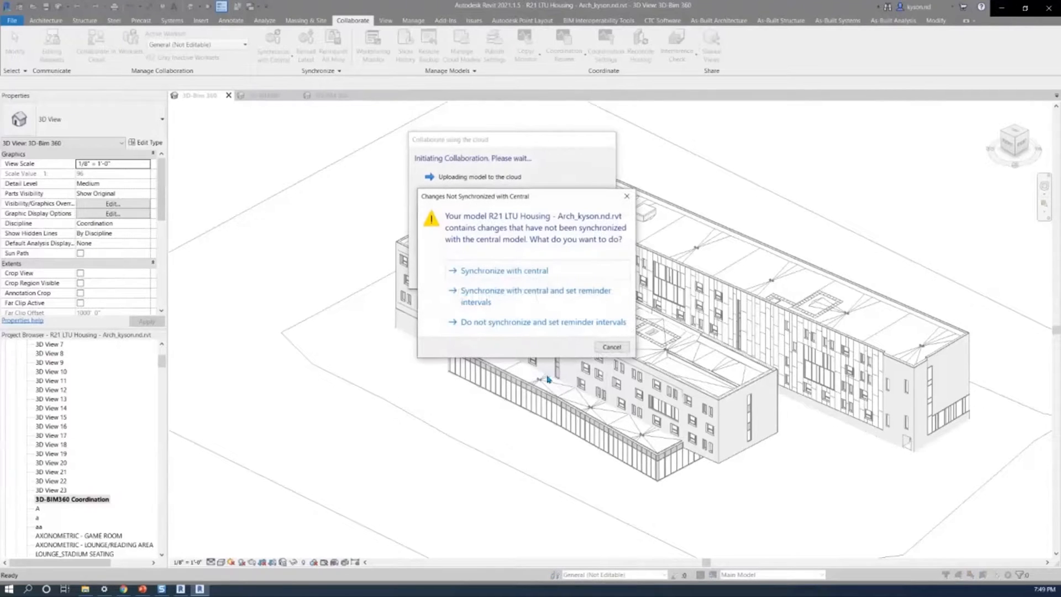
pyautogui.click(513, 271)
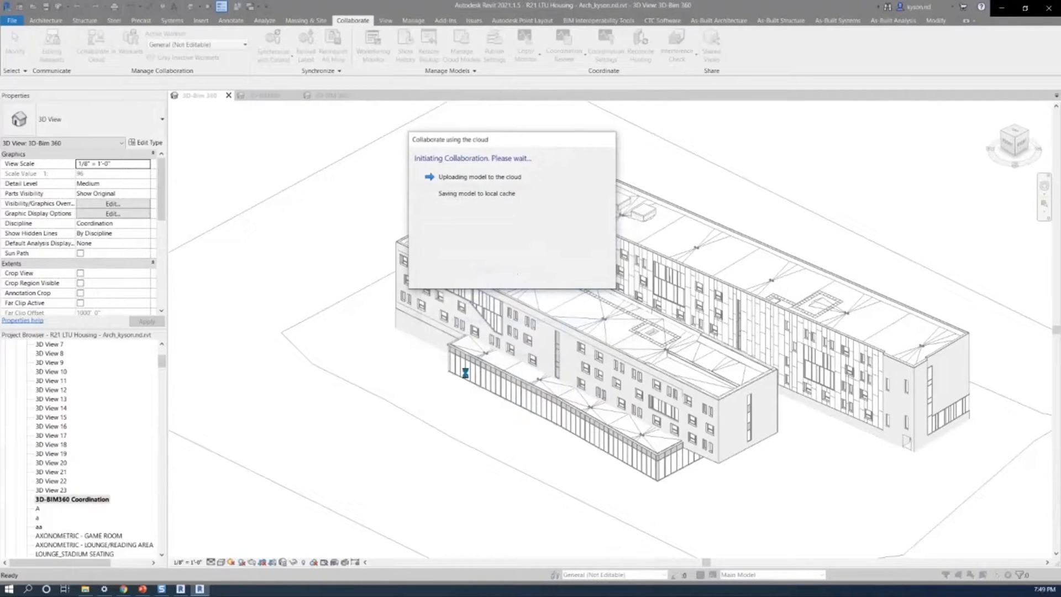